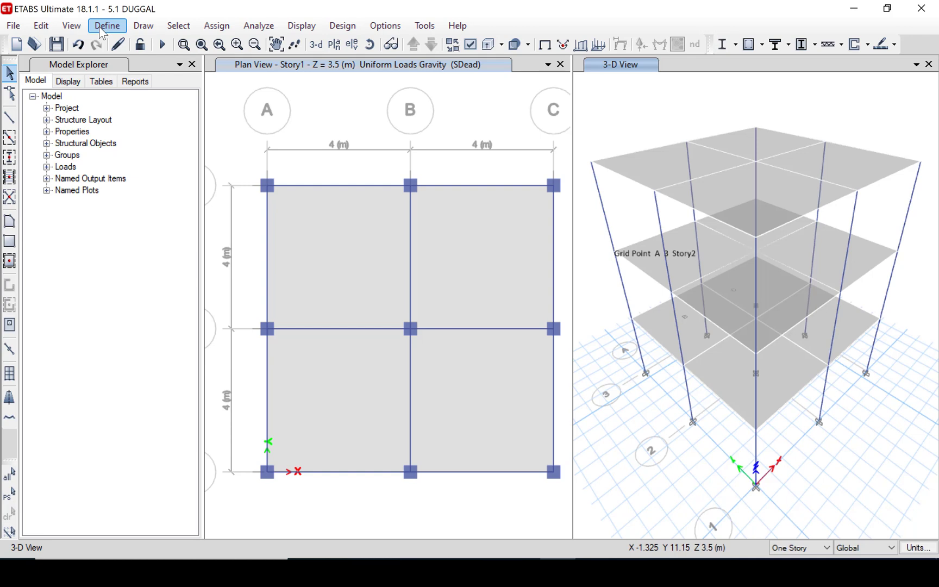
# Add a load pattern named EQ of type Seismic with IS 1893:2016 as its auto lateral load.
pyautogui.click(103, 27)
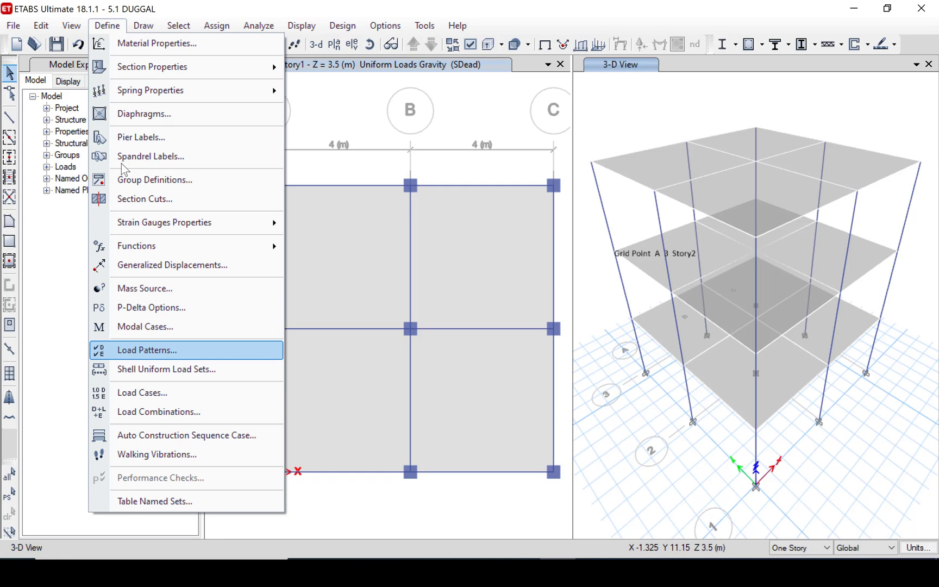
pyautogui.click(149, 351)
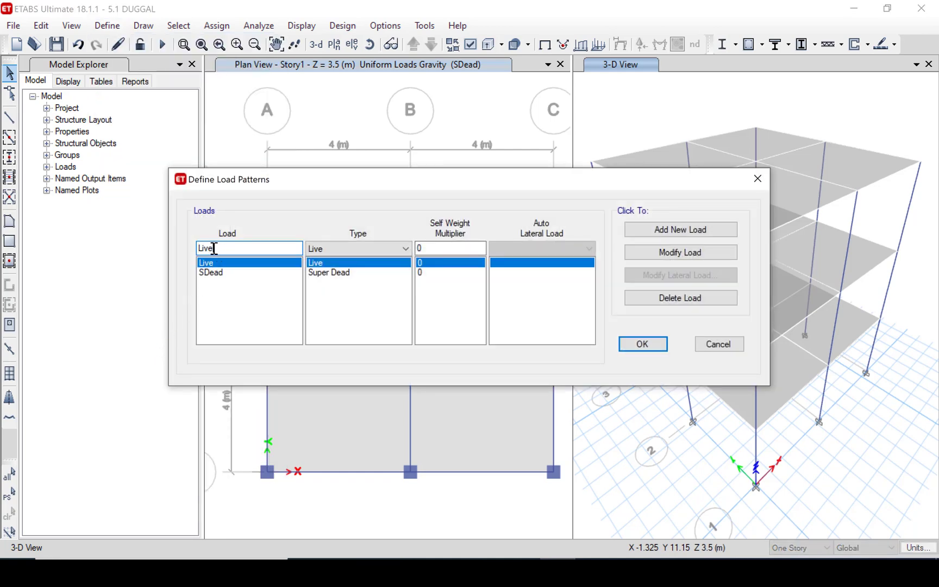
pyautogui.moveTo(214, 249); pyautogui.dragTo(194, 249)
pyautogui.click(222, 273)
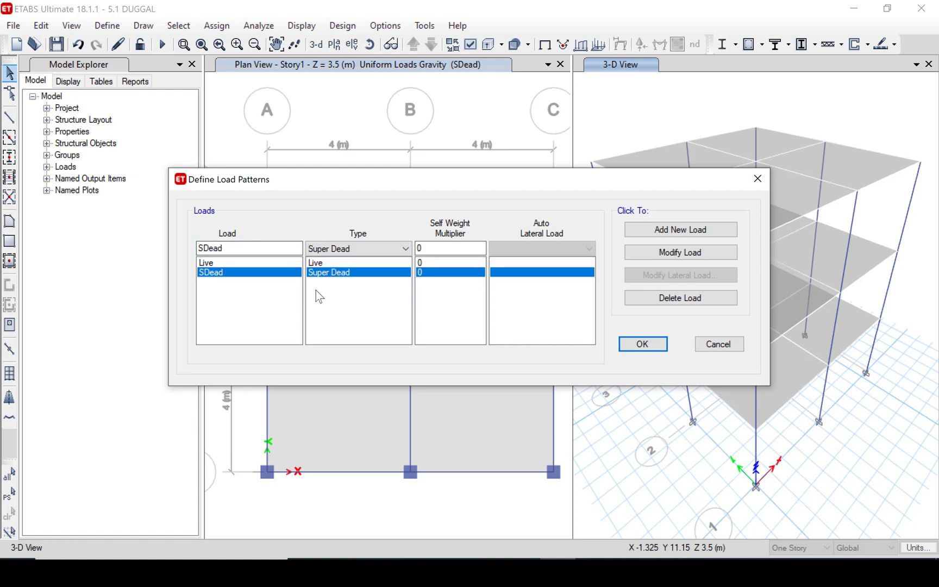
pyautogui.moveTo(239, 249); pyautogui.dragTo(180, 247)
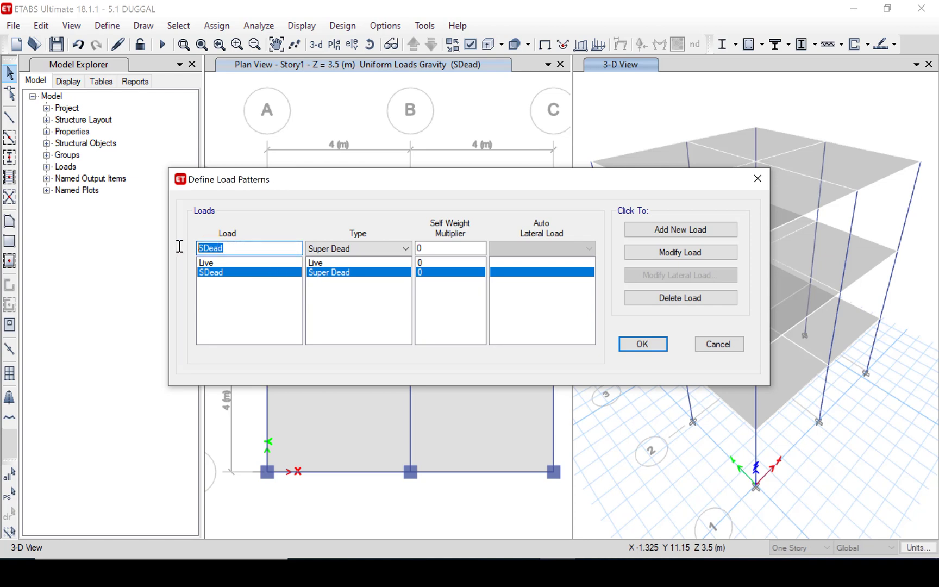
pyautogui.write('EQ')
pyautogui.click(393, 250)
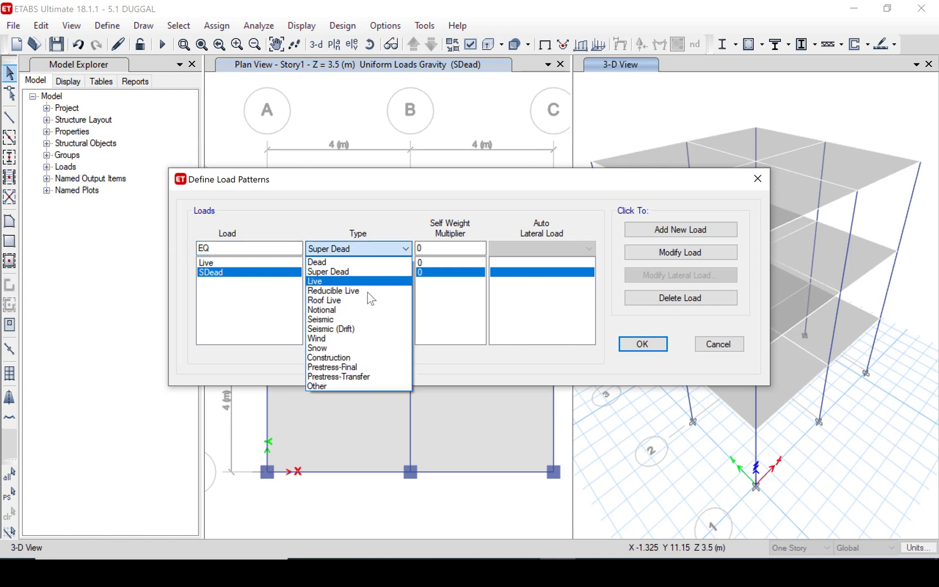
pyautogui.click(352, 319)
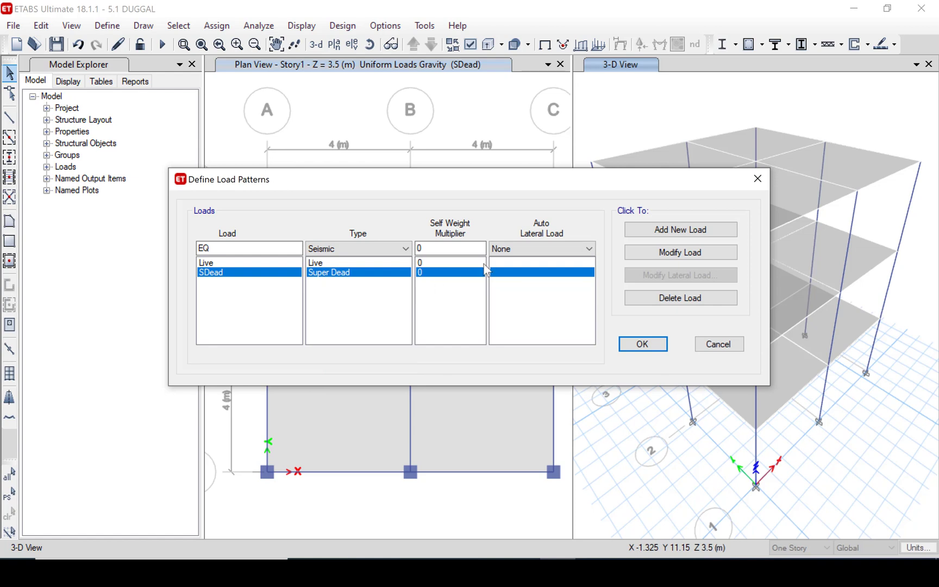
pyautogui.click(521, 249)
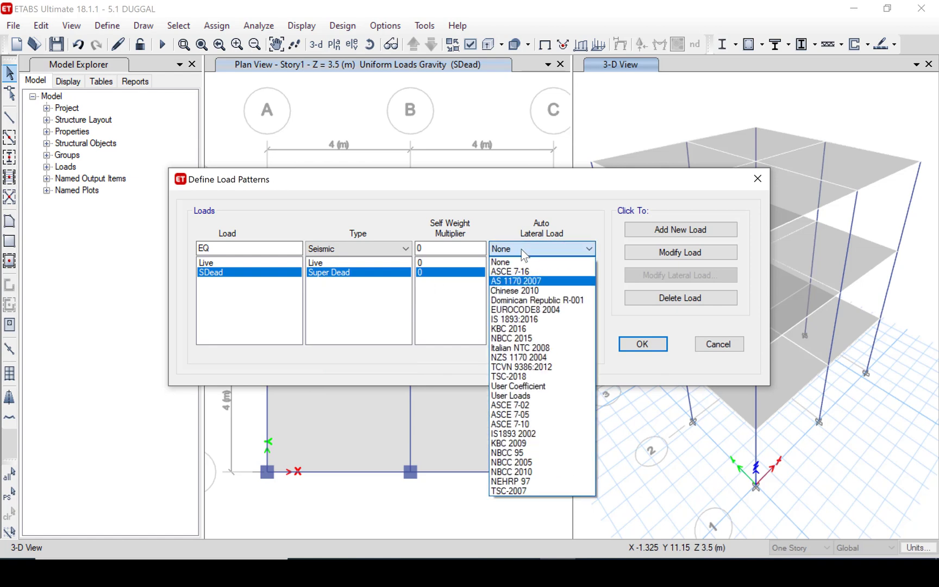
pyautogui.click(521, 319)
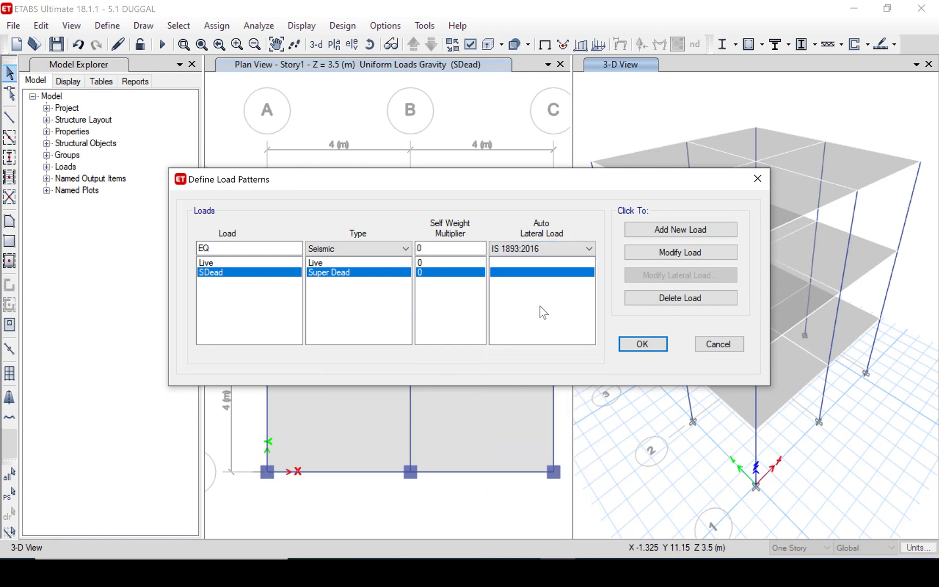
pyautogui.click(658, 235)
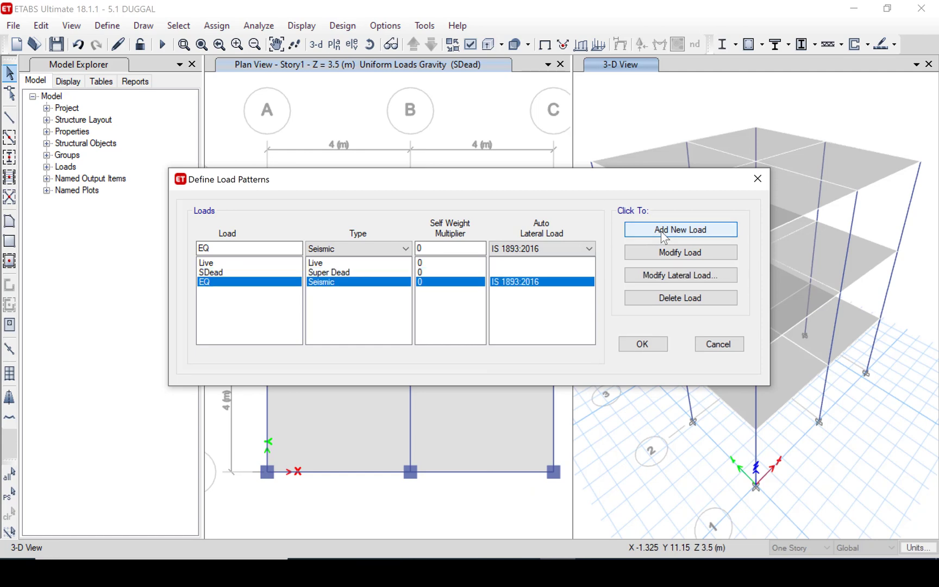
# Exclude all positive and negative eccentricity cases from the EQ lateral load, keeping only X Dir and Y Dir.
pyautogui.click(642, 279)
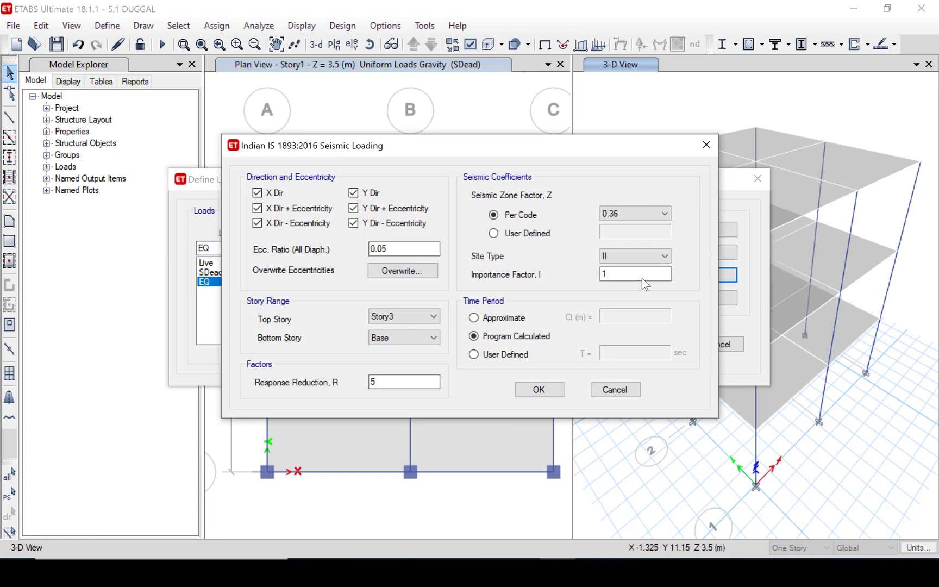
pyautogui.click(258, 209)
pyautogui.click(353, 223)
pyautogui.click(353, 209)
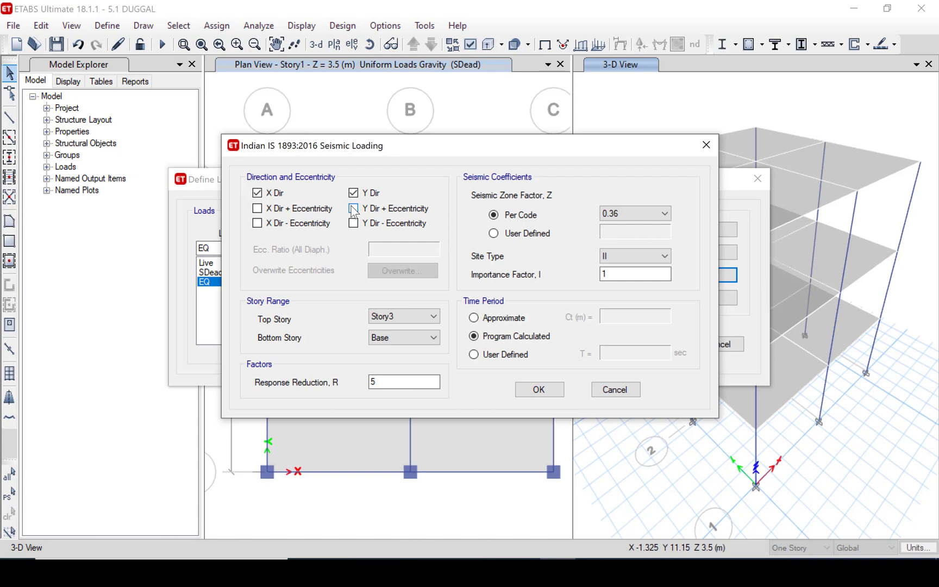
# Set the EQ lateral load's site type to II and importance factor to 1.5, and accept the load pattern definitions.
pyautogui.click(625, 212)
pyautogui.click(615, 257)
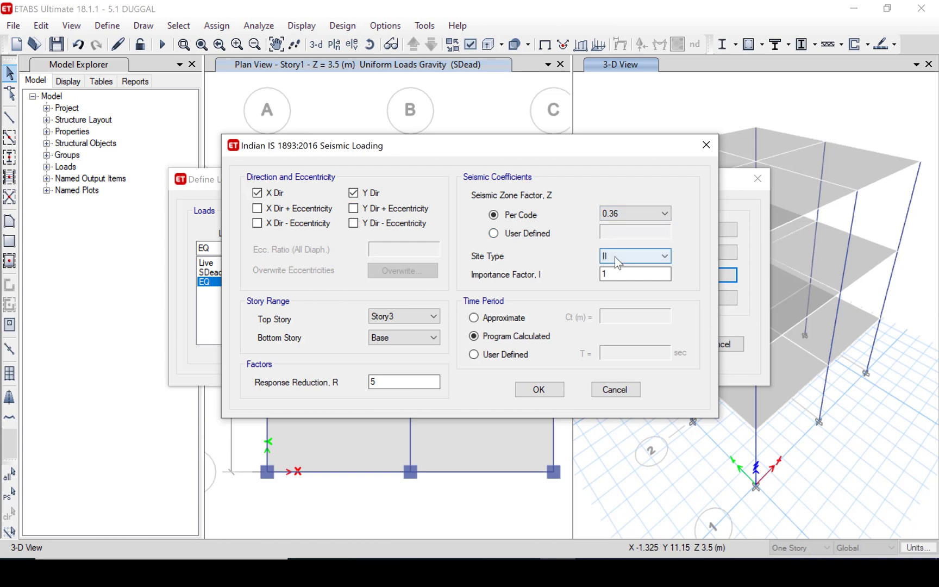
pyautogui.click(608, 259)
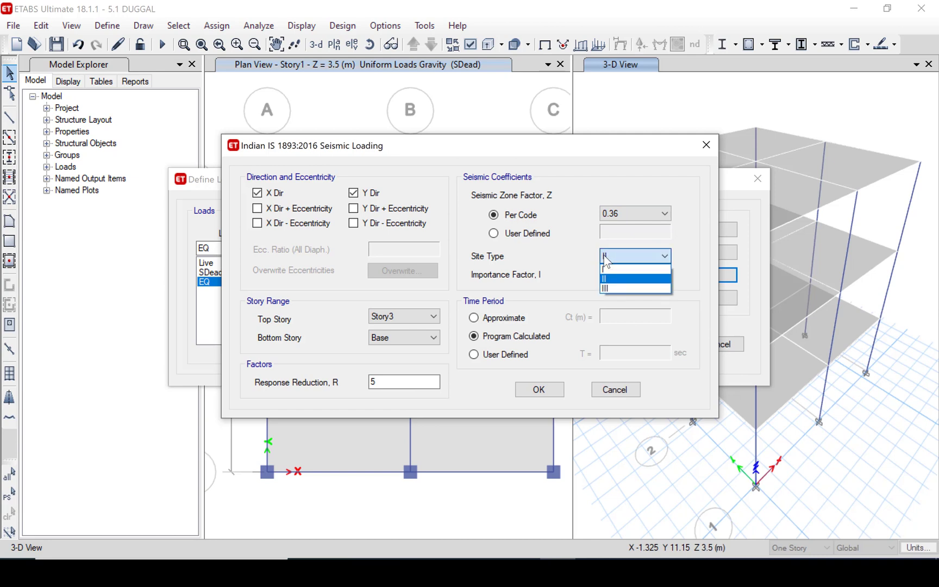
pyautogui.click(606, 279)
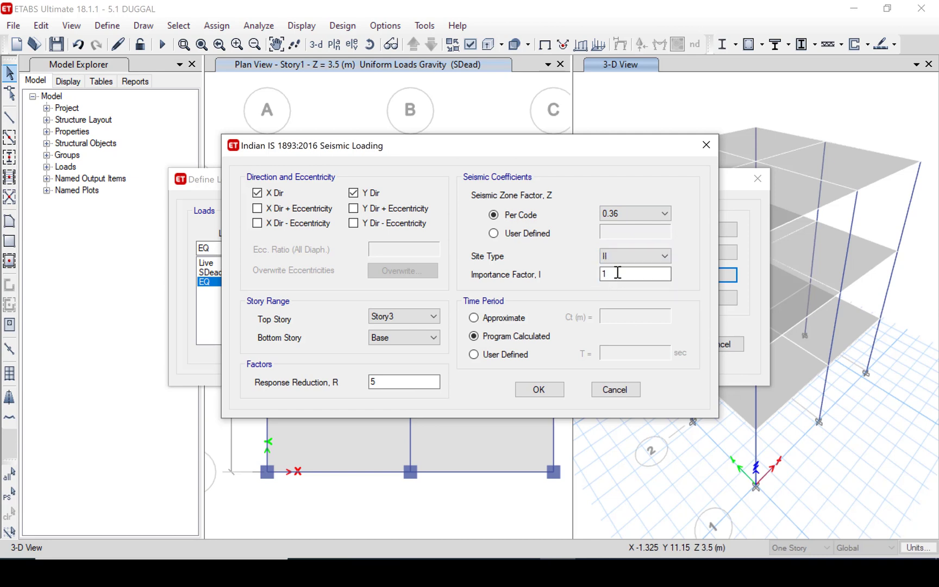
pyautogui.click(618, 272)
pyautogui.click(542, 392)
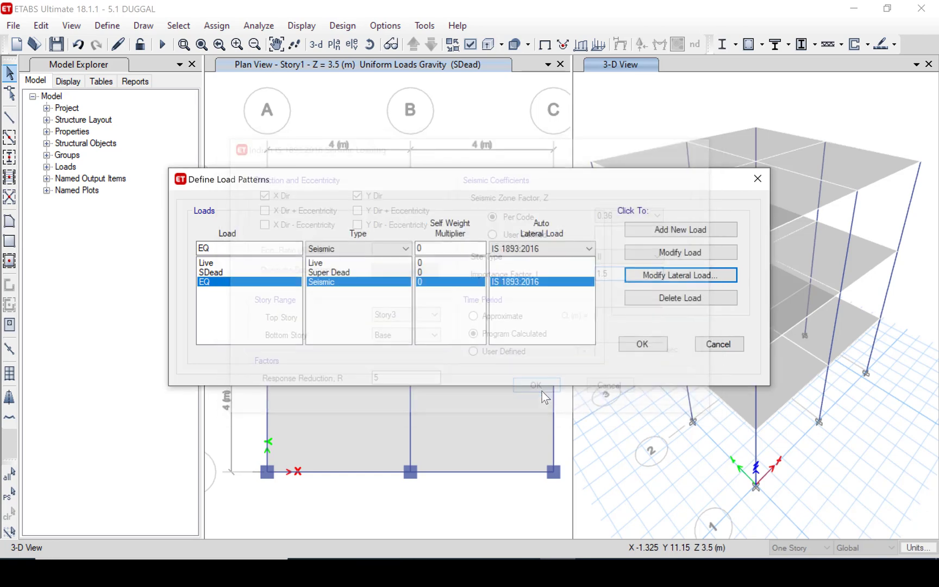
pyautogui.click(643, 342)
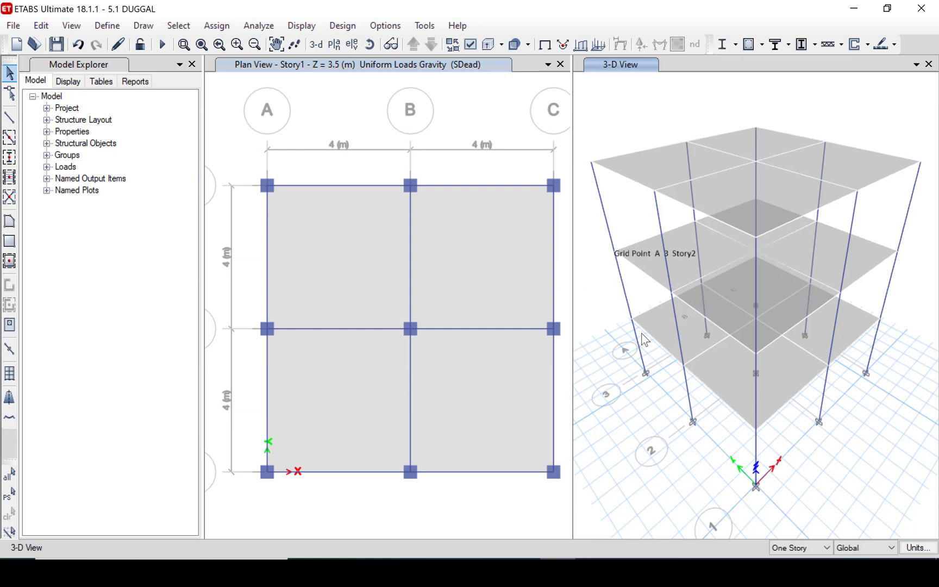
# Modify mass source MsSrc1 to use specified load patterns, adding the Live pattern with a multiplier of 0.25.
pyautogui.click(100, 30)
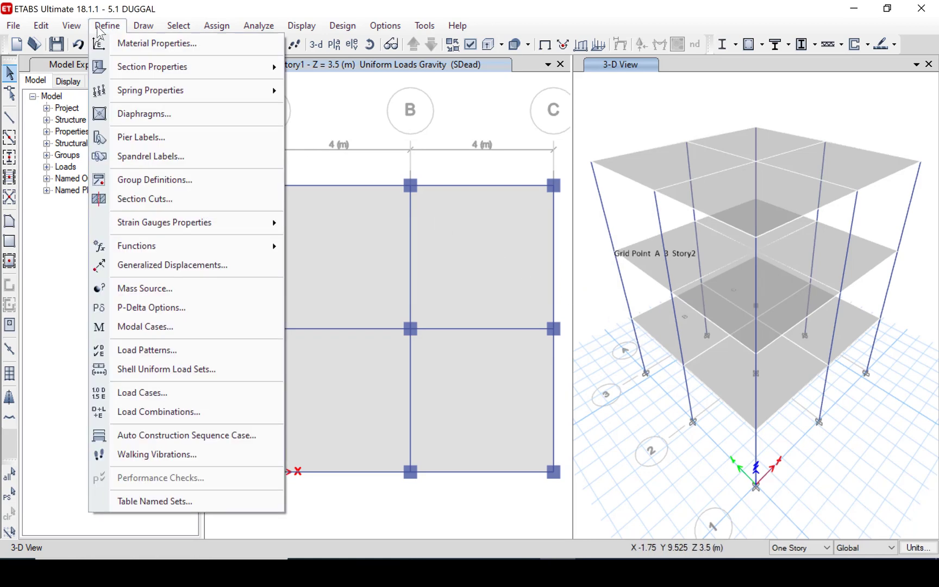
pyautogui.click(134, 285)
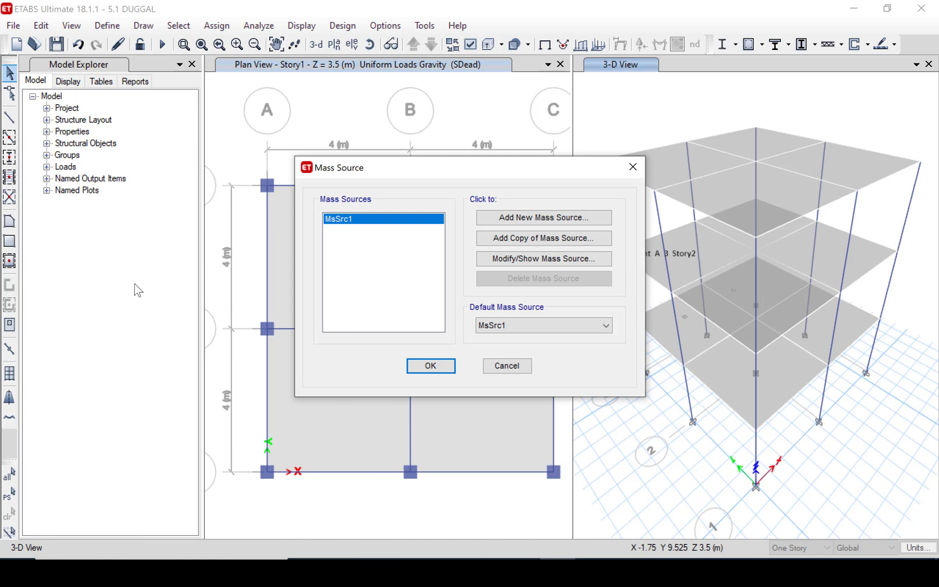
pyautogui.click(499, 259)
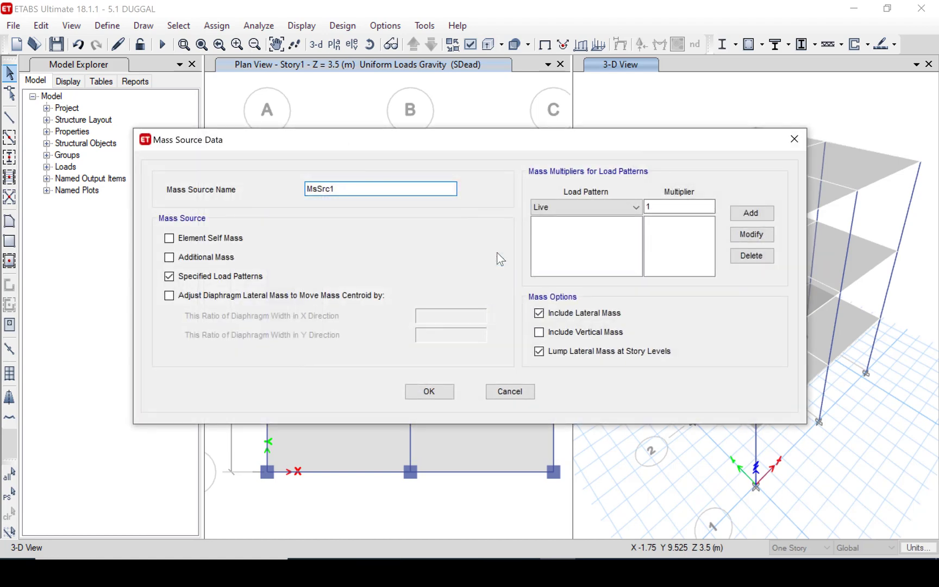
pyautogui.click(169, 277)
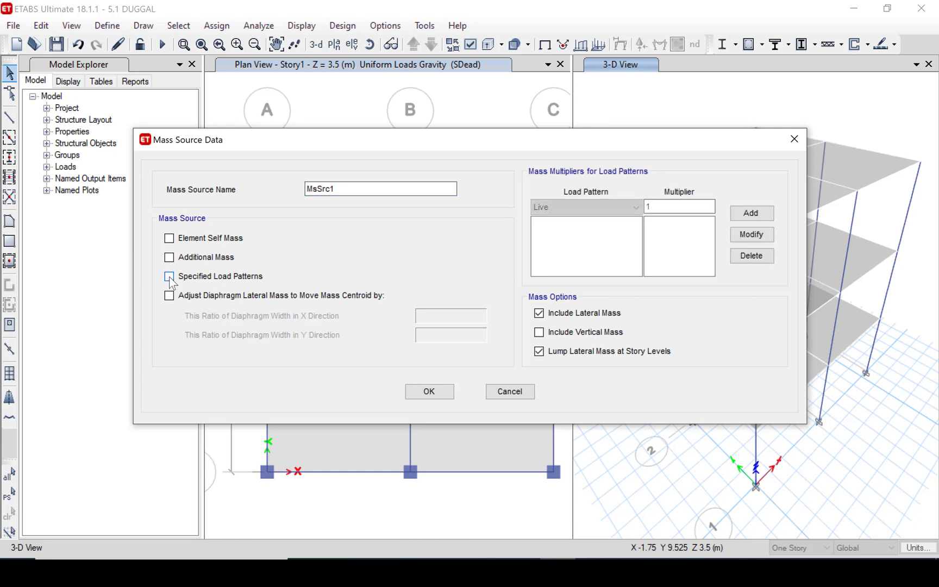
pyautogui.click(169, 277)
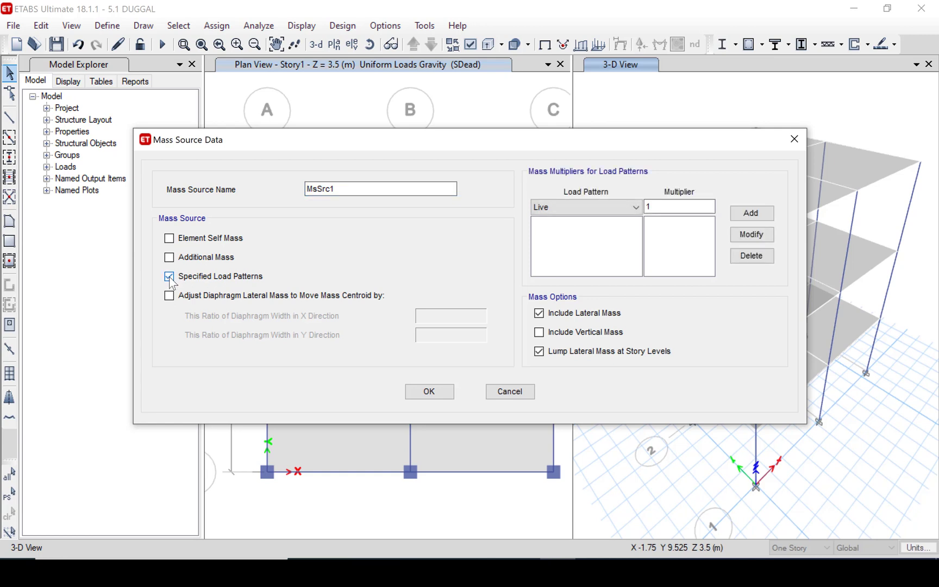
pyautogui.click(640, 211)
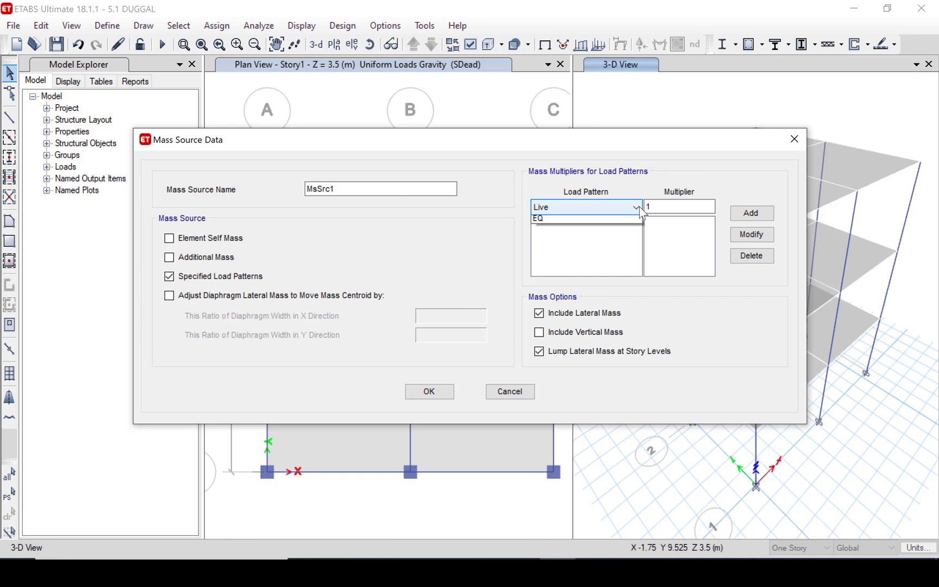
pyautogui.click(640, 211)
pyautogui.press('Tab')
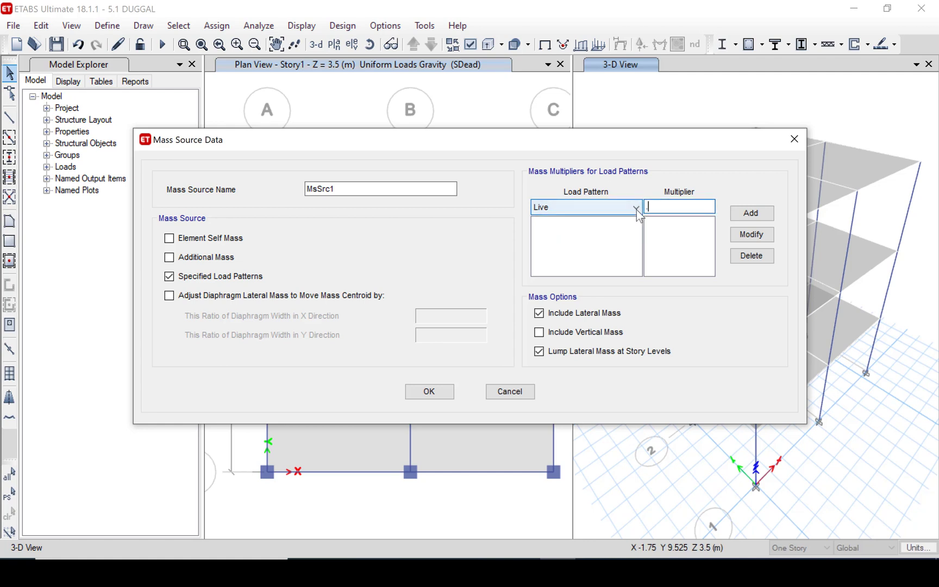
pyautogui.write('.25')
pyautogui.click(743, 217)
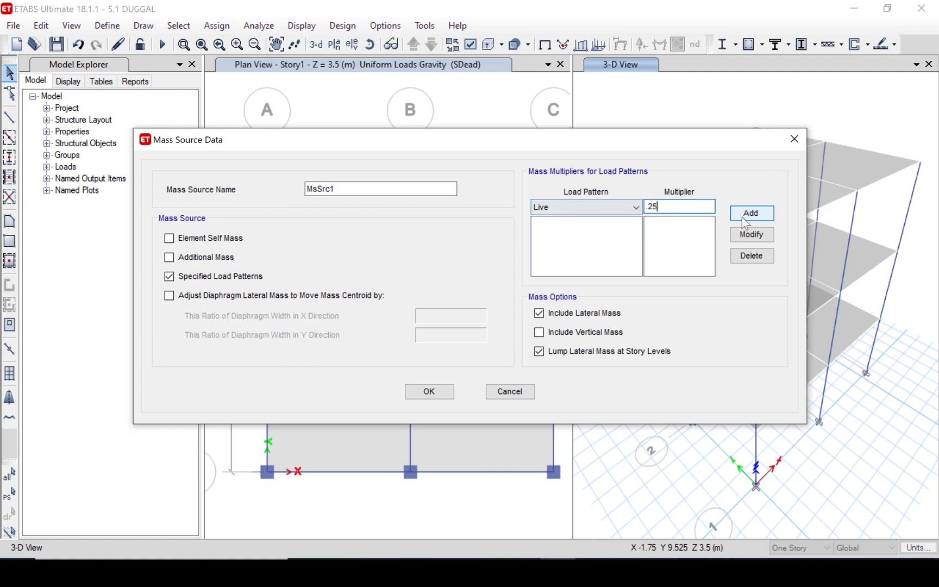
# Add the SDead pattern with a multiplier of 1 to the mass source and accept the mass source definition.
pyautogui.click(606, 208)
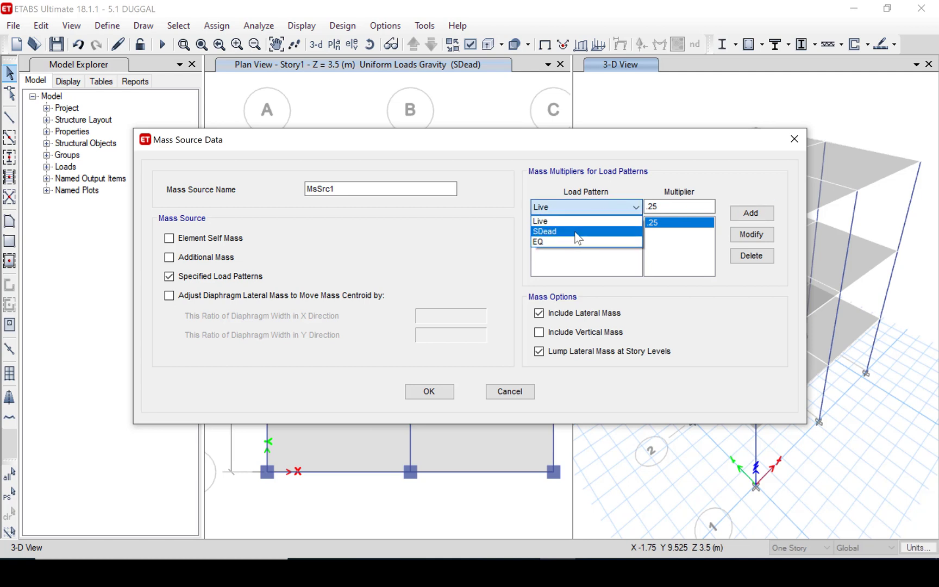
pyautogui.click(576, 232)
pyautogui.press('Tab')
pyautogui.write('1')
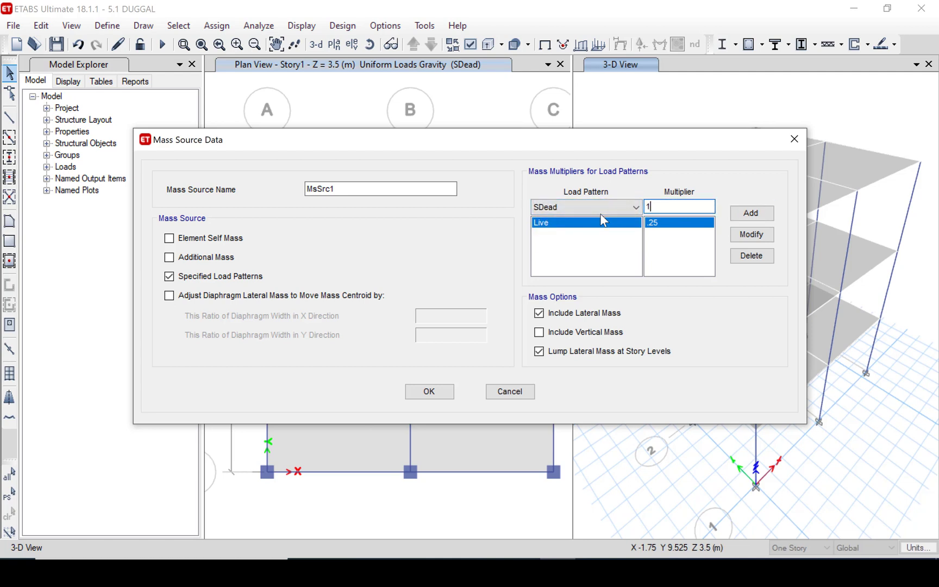
pyautogui.click(750, 216)
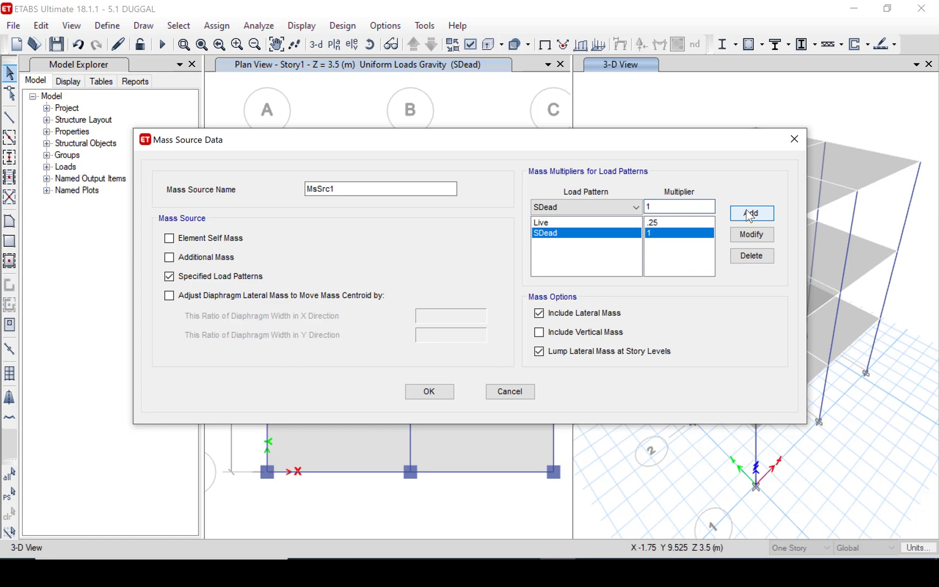
pyautogui.click(429, 391)
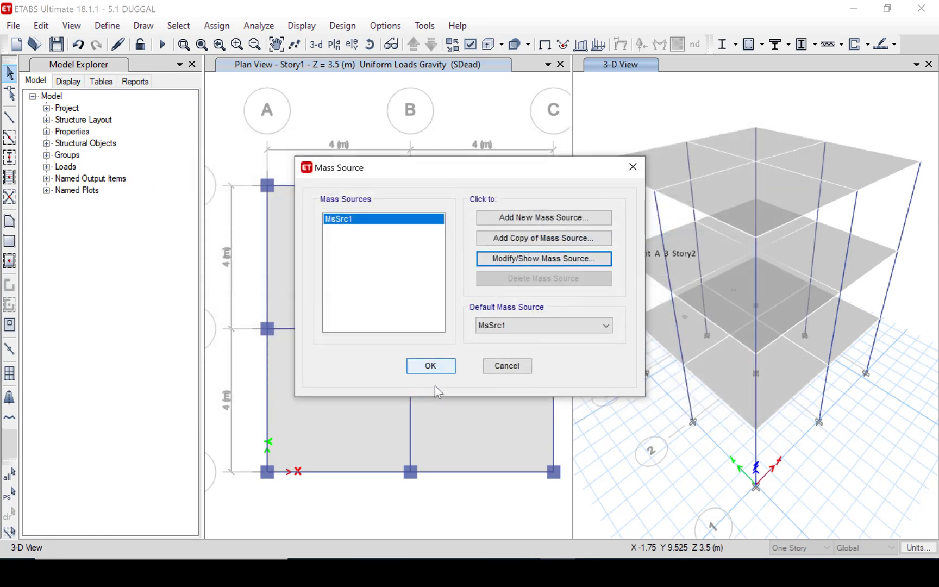
pyautogui.click(429, 367)
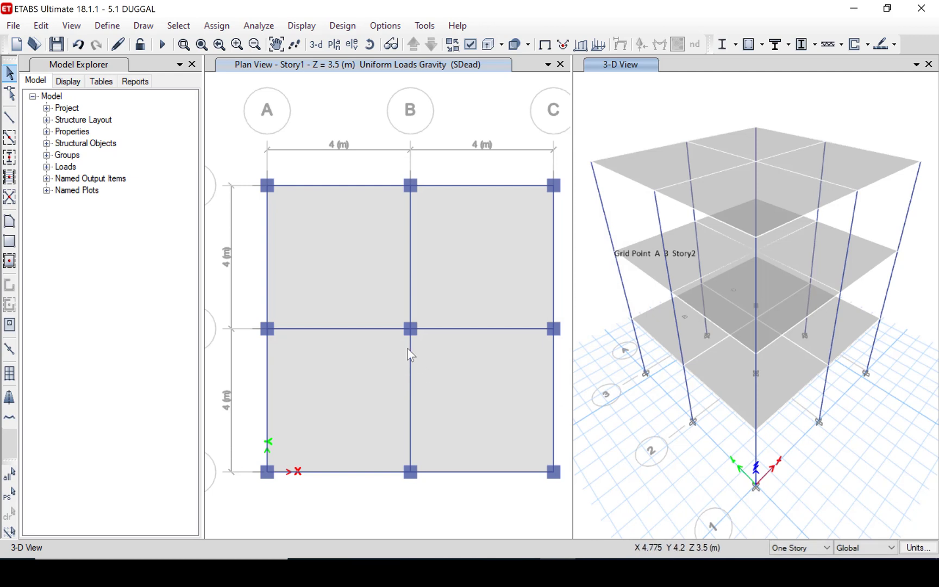
# Select all four slab panels in the Story1 plan.
pyautogui.click(349, 272)
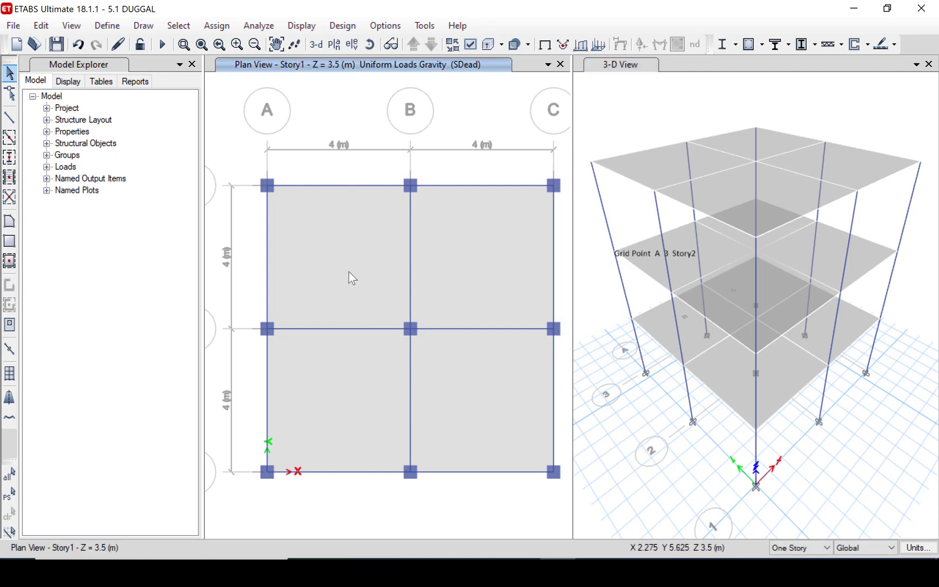
pyautogui.click(350, 273)
pyautogui.click(426, 274)
pyautogui.click(337, 386)
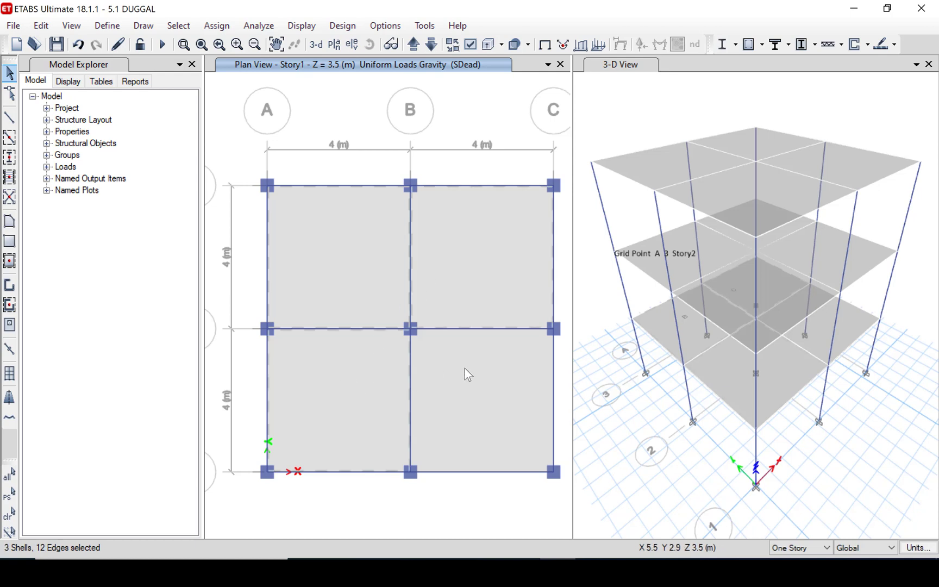
pyautogui.click(465, 369)
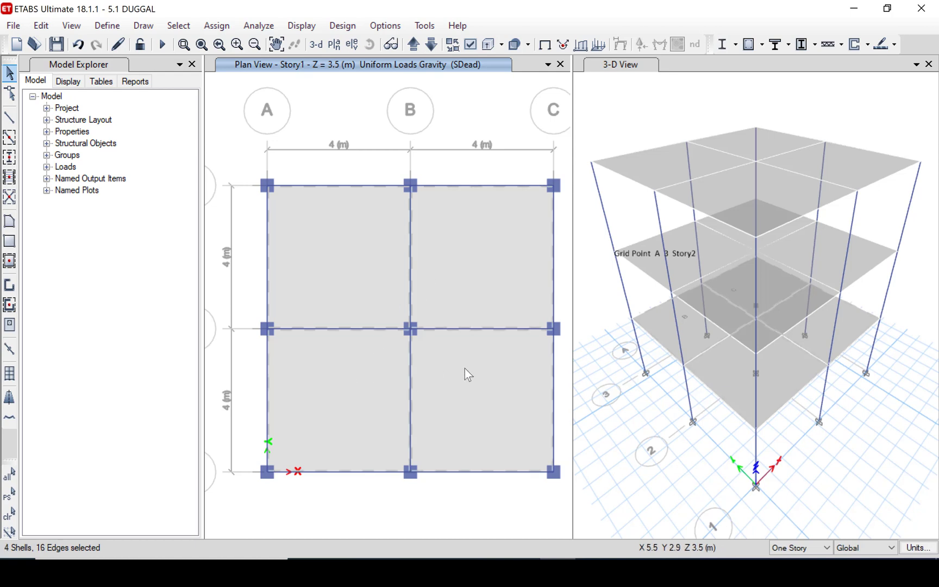
# Show the Story2 plan and add its four slab panels to the selection.
pyautogui.click(413, 46)
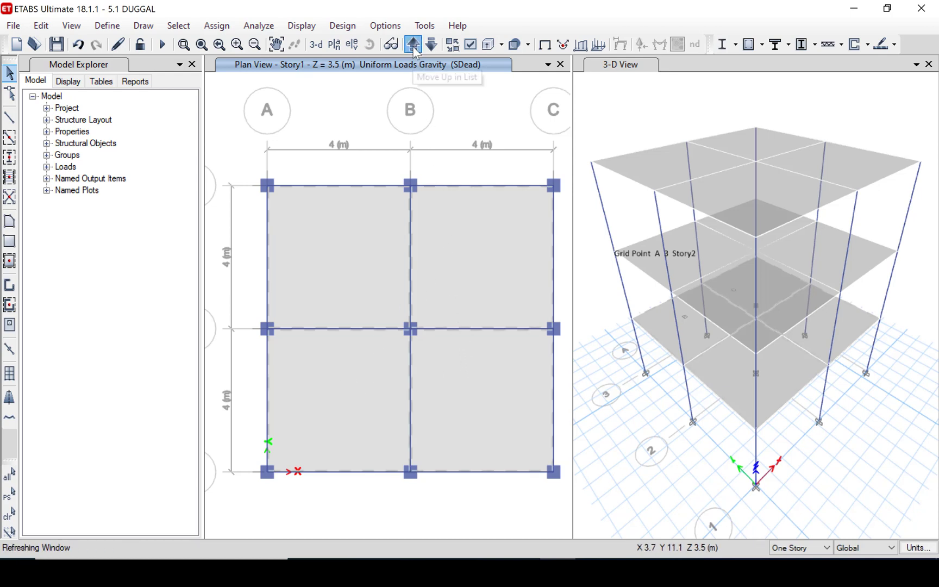
pyautogui.click(371, 255)
pyautogui.click(450, 264)
pyautogui.click(350, 381)
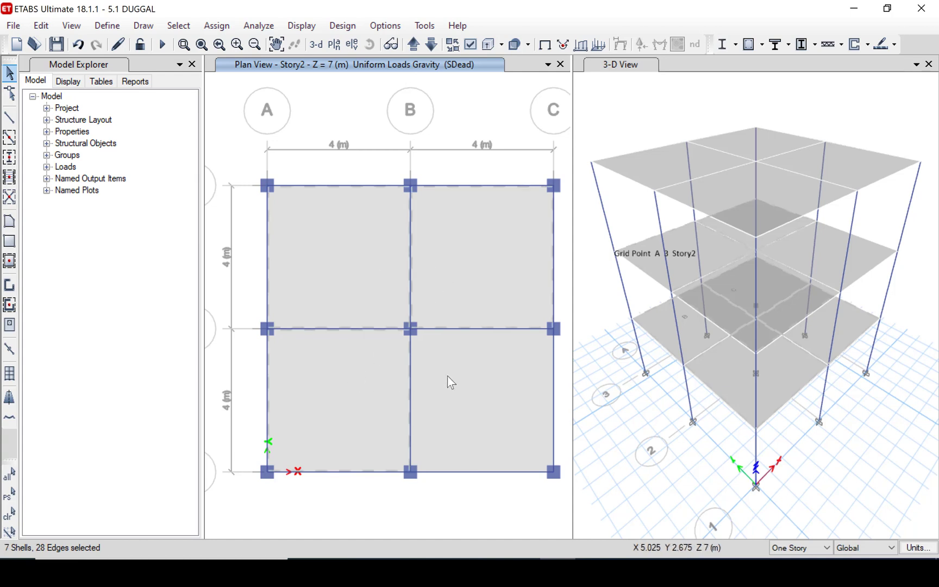
pyautogui.click(447, 375)
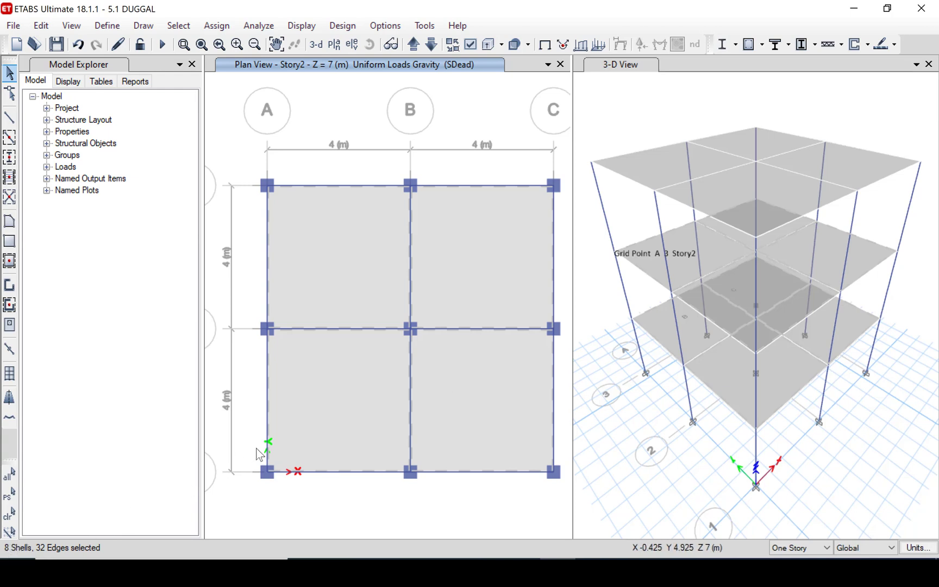
# Assign a uniform Live gravity load of 3 kN/m² to the selected Story1 and Story2 slabs, replacing existing loads.
pyautogui.click(217, 26)
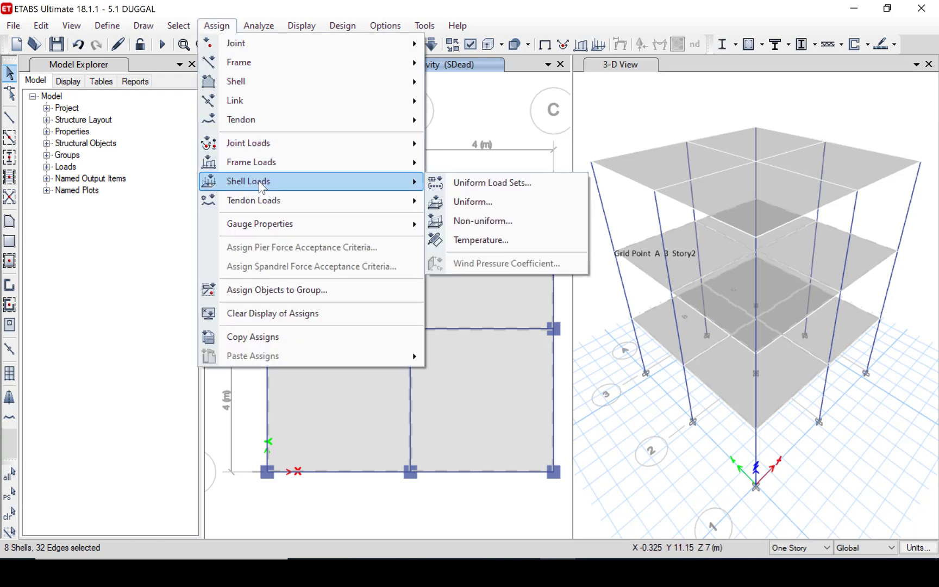
pyautogui.moveTo(390, 188)
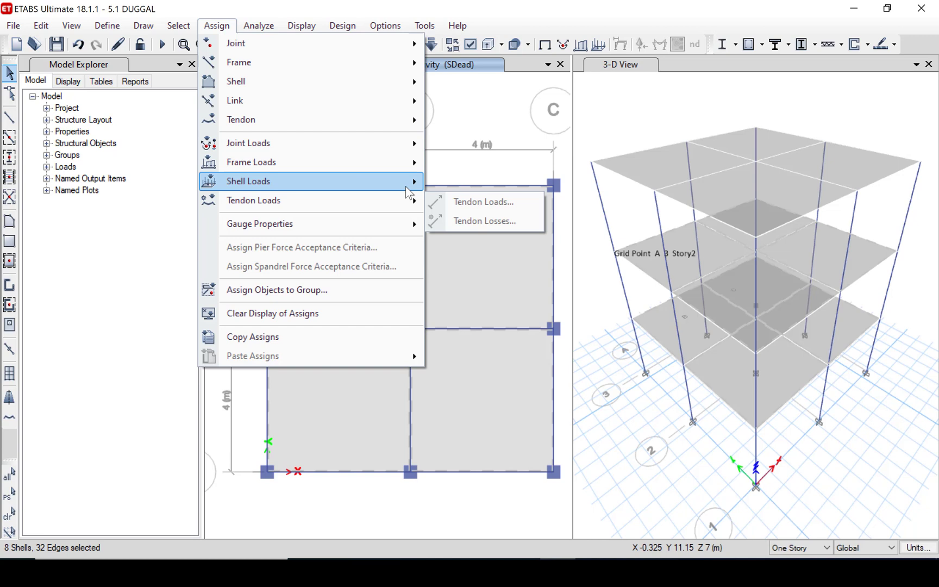
pyautogui.click(451, 198)
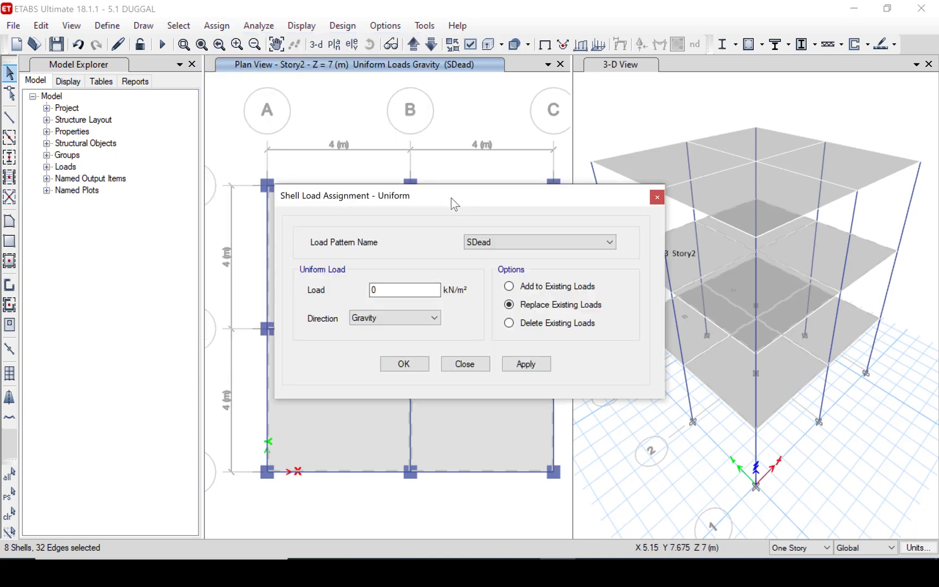
pyautogui.click(489, 242)
pyautogui.click(487, 257)
pyautogui.moveTo(405, 290); pyautogui.dragTo(365, 296)
pyautogui.write('3')
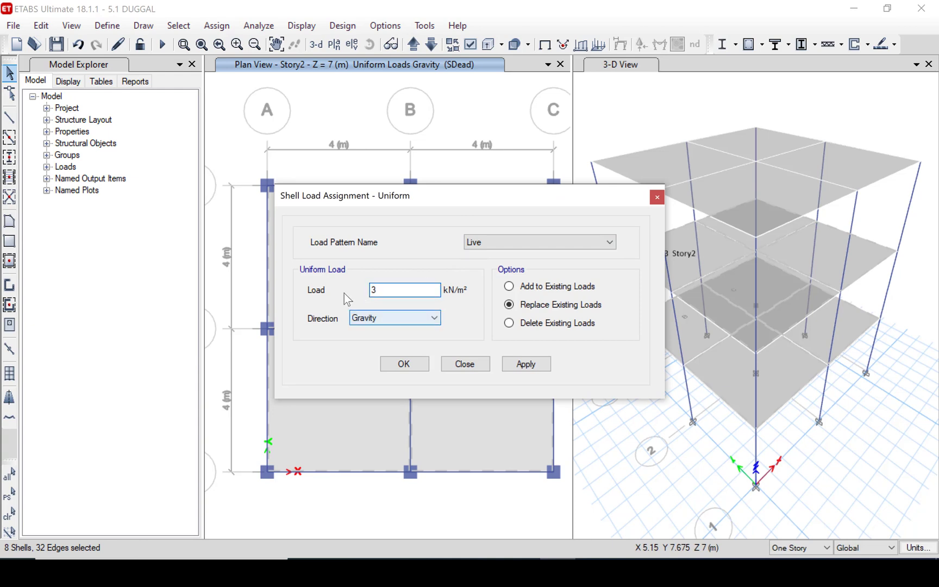
pyautogui.click(527, 365)
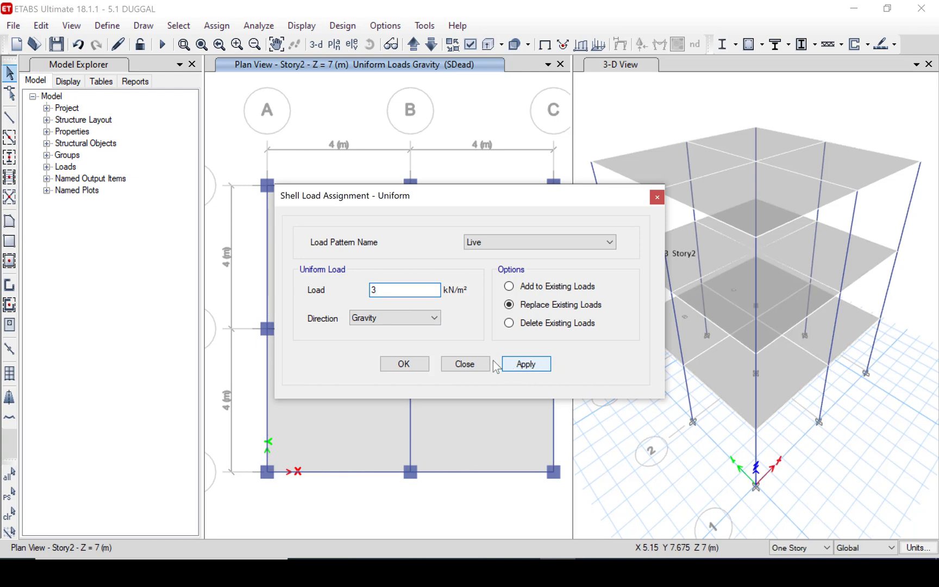
pyautogui.click(417, 367)
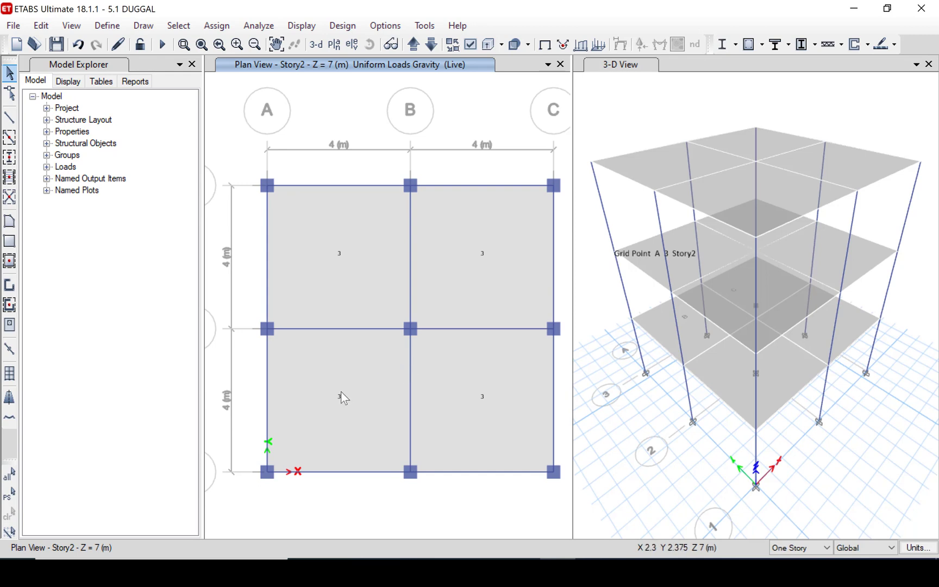
# Restore the previous slab selection, show the Story3 plan and add its four slab panels to the selection.
pyautogui.click(10, 496)
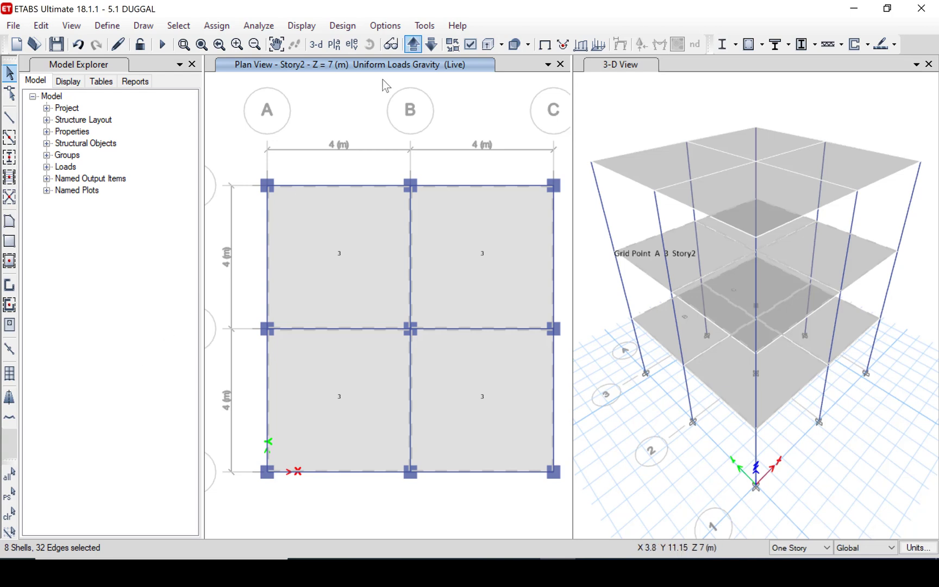
pyautogui.click(415, 47)
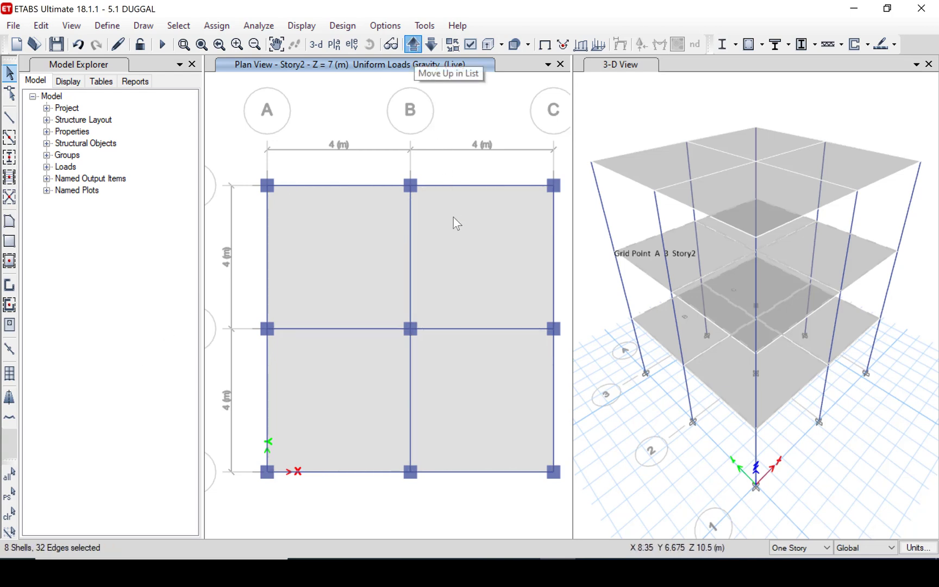
pyautogui.click(463, 257)
pyautogui.click(357, 274)
pyautogui.click(348, 380)
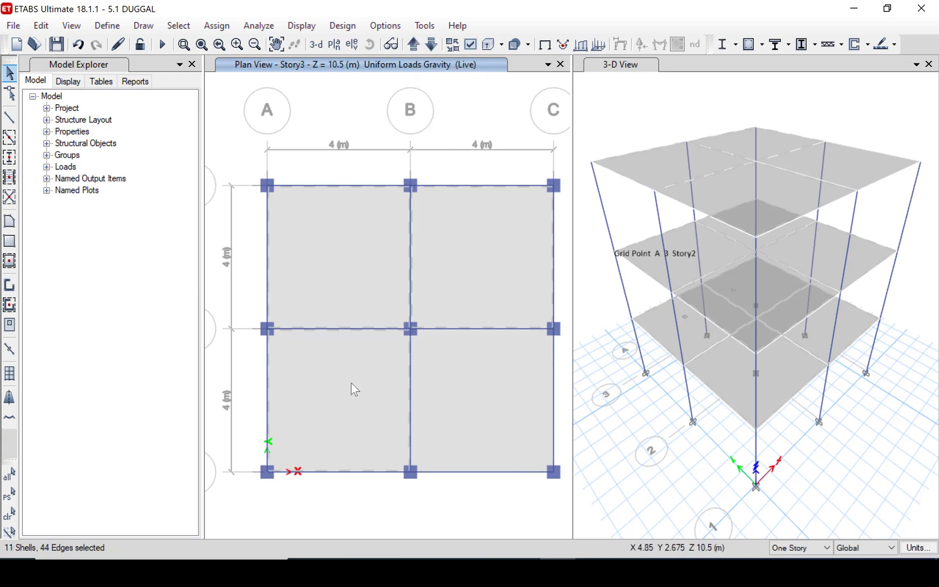
pyautogui.click(445, 377)
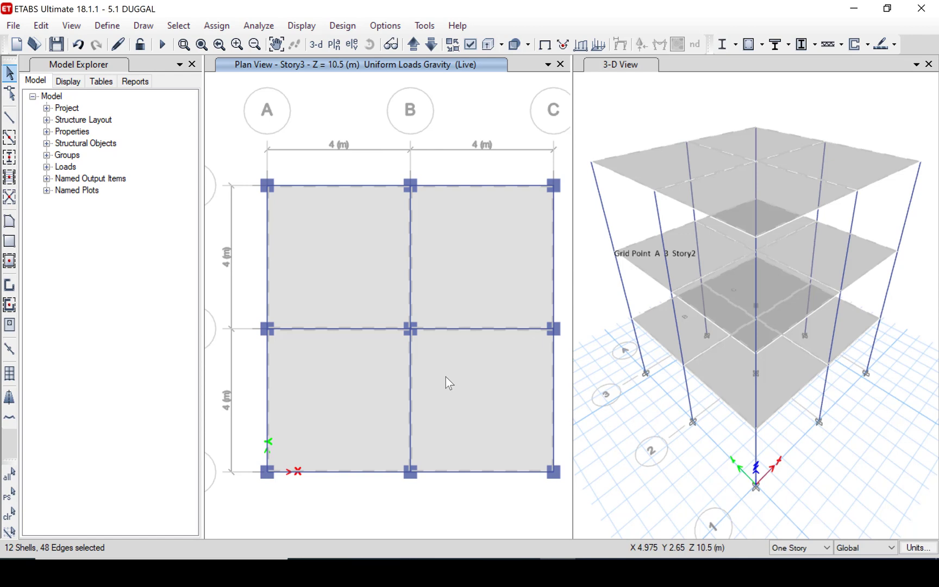
# Assign a uniform SDead gravity load of 10 kN/m² to the selected slabs on all three stories, replacing existing loads.
pyautogui.click(227, 27)
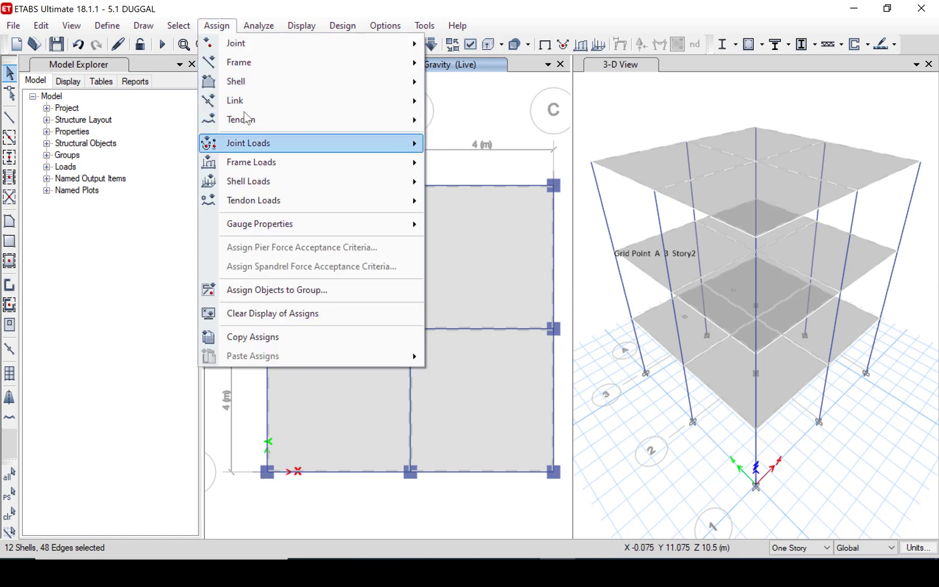
pyautogui.moveTo(258, 181)
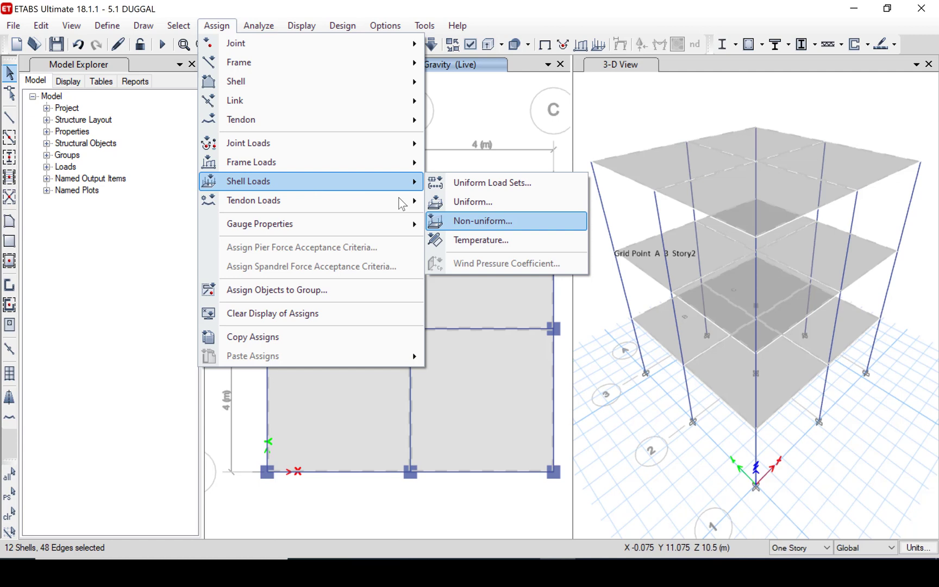
pyautogui.click(483, 204)
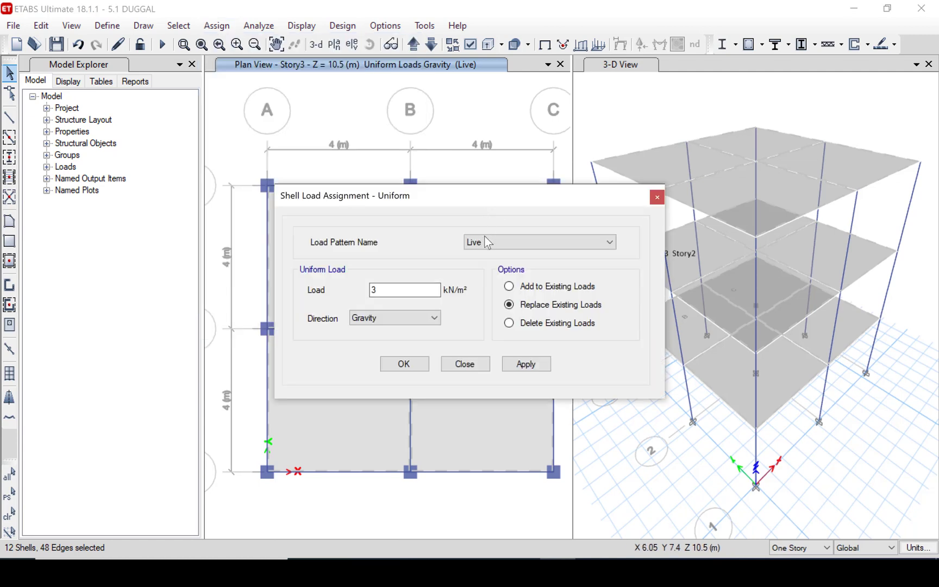
pyautogui.click(485, 242)
pyautogui.click(478, 266)
pyautogui.moveTo(434, 289); pyautogui.dragTo(357, 296)
pyautogui.click(525, 364)
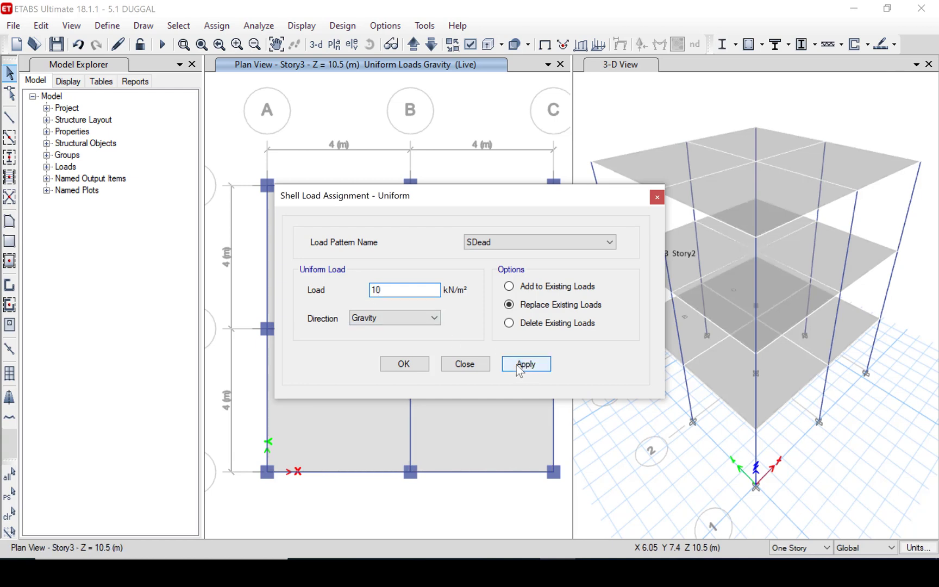
pyautogui.click(404, 364)
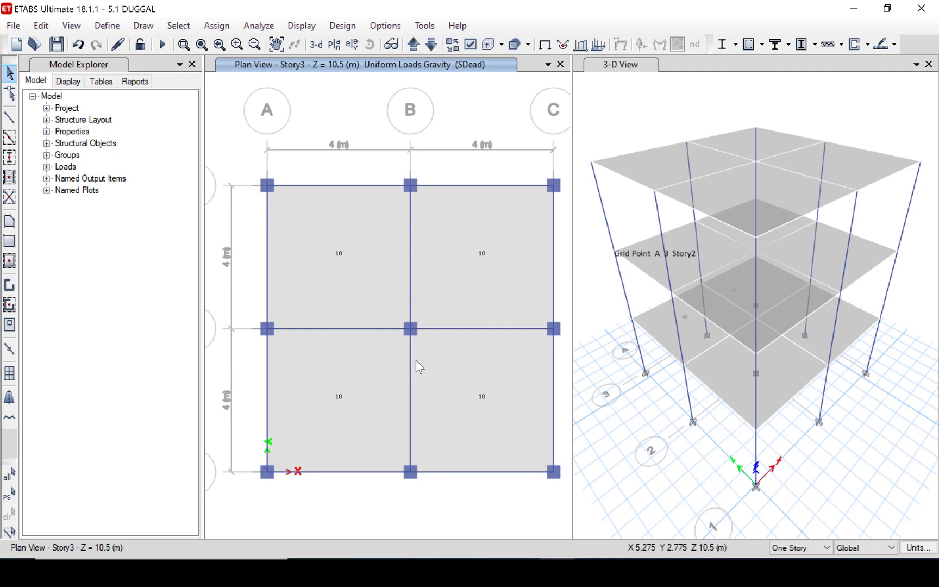
# Show the Base plan and select all nine base joints.
pyautogui.click(335, 46)
pyautogui.click(386, 267)
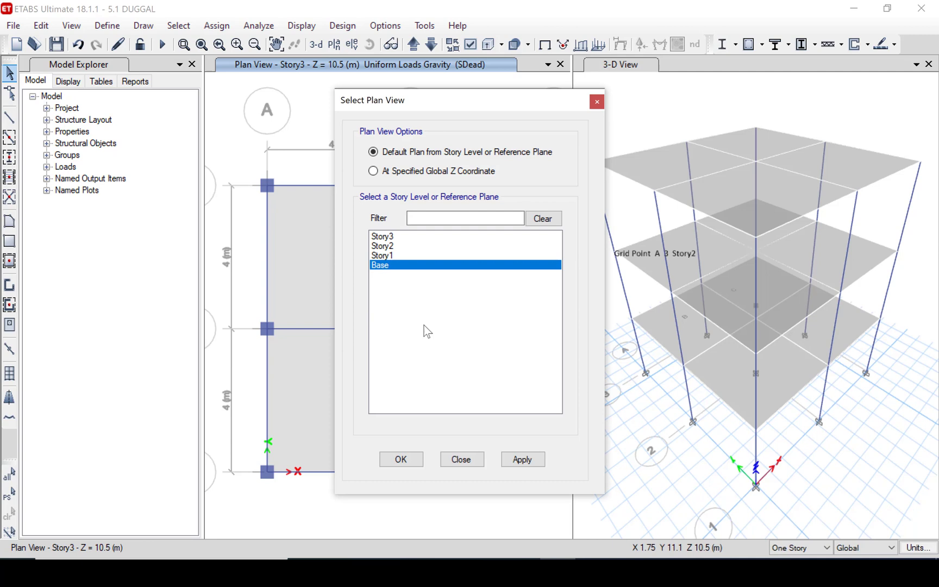
pyautogui.click(516, 462)
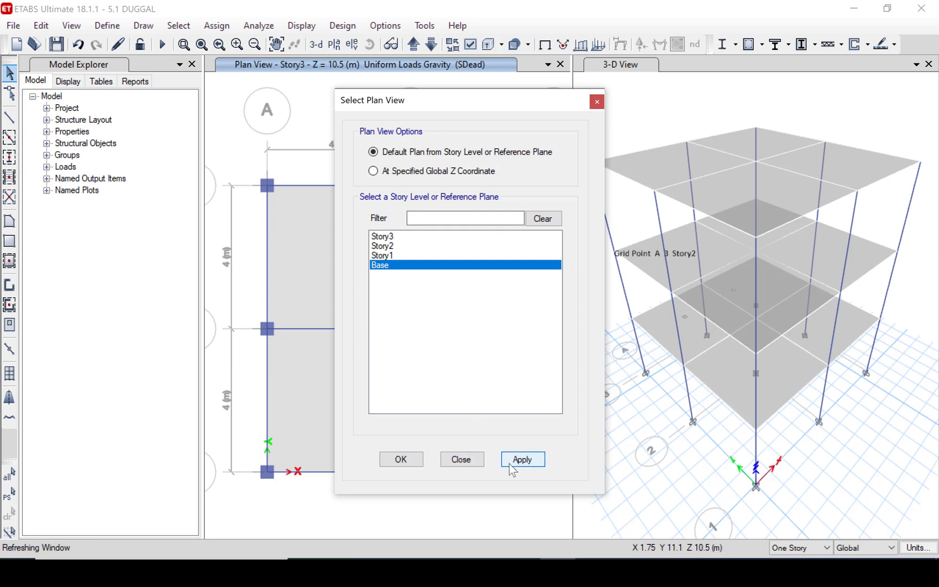
pyautogui.click(463, 459)
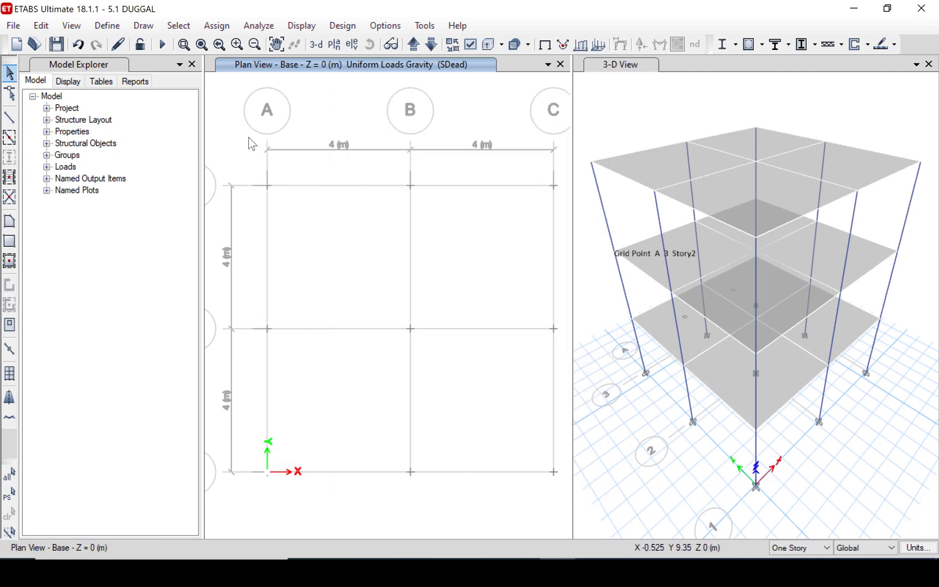
pyautogui.moveTo(249, 137); pyautogui.dragTo(553, 491)
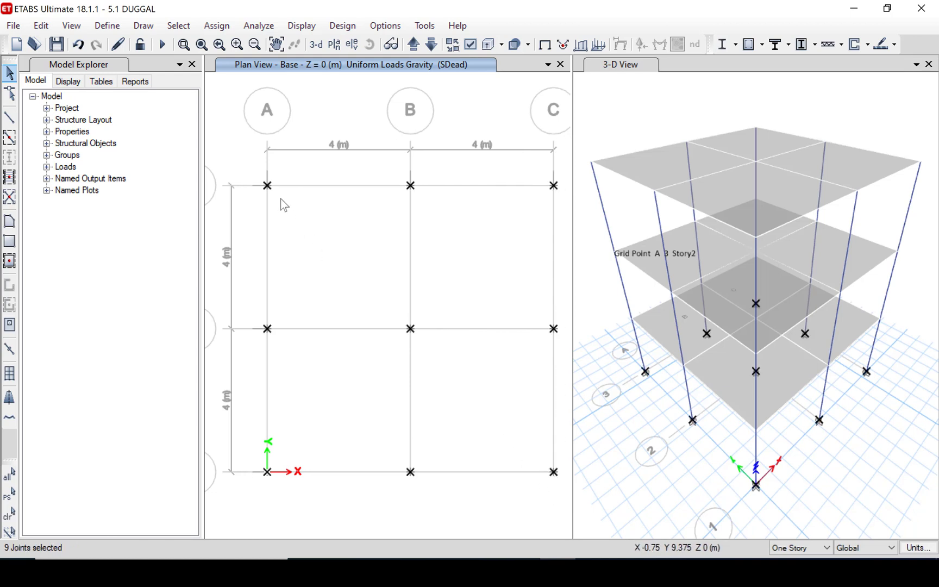
# Assign fixed restraints to the selected base joints, restraining all translations and rotations.
pyautogui.click(220, 27)
pyautogui.moveTo(229, 45)
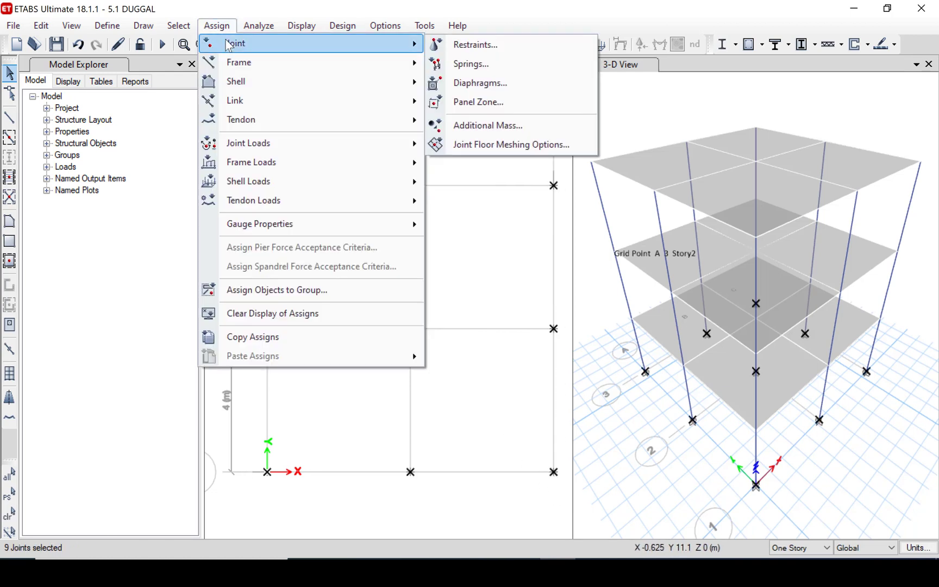
pyautogui.click(476, 45)
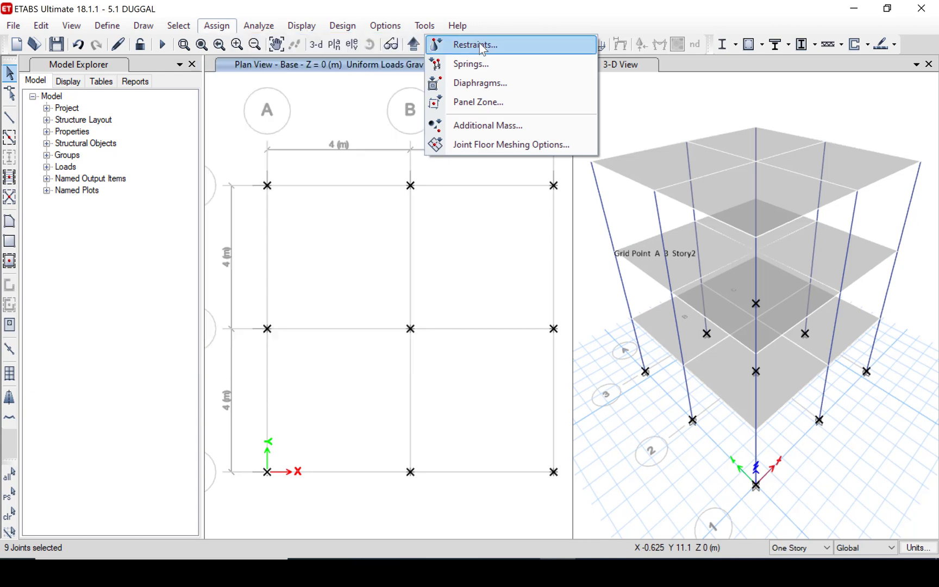
pyautogui.click(416, 330)
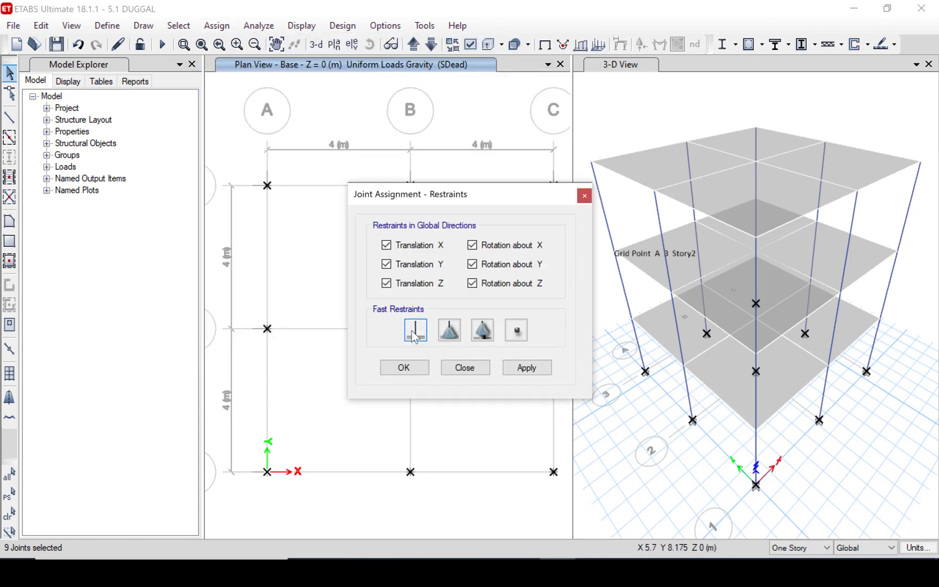
pyautogui.click(526, 369)
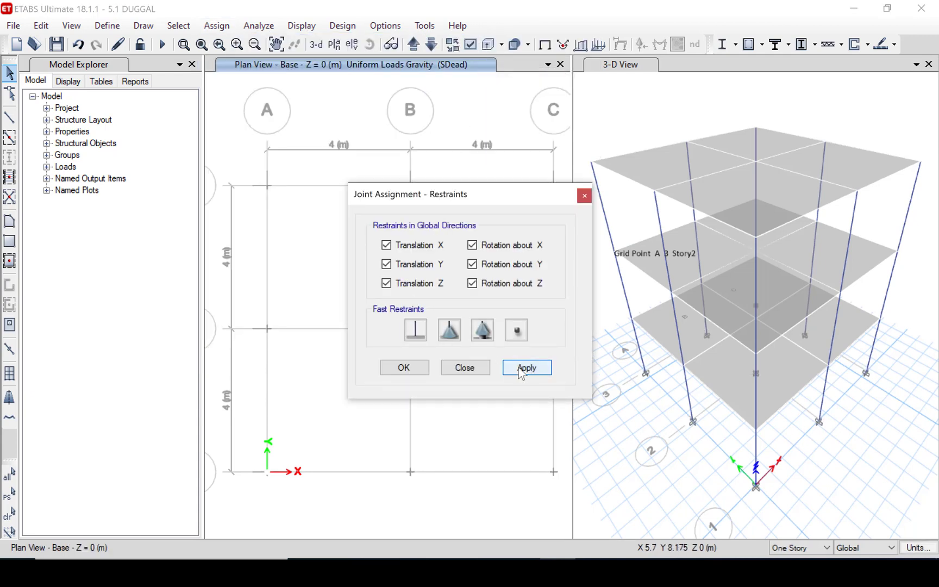
pyautogui.click(410, 369)
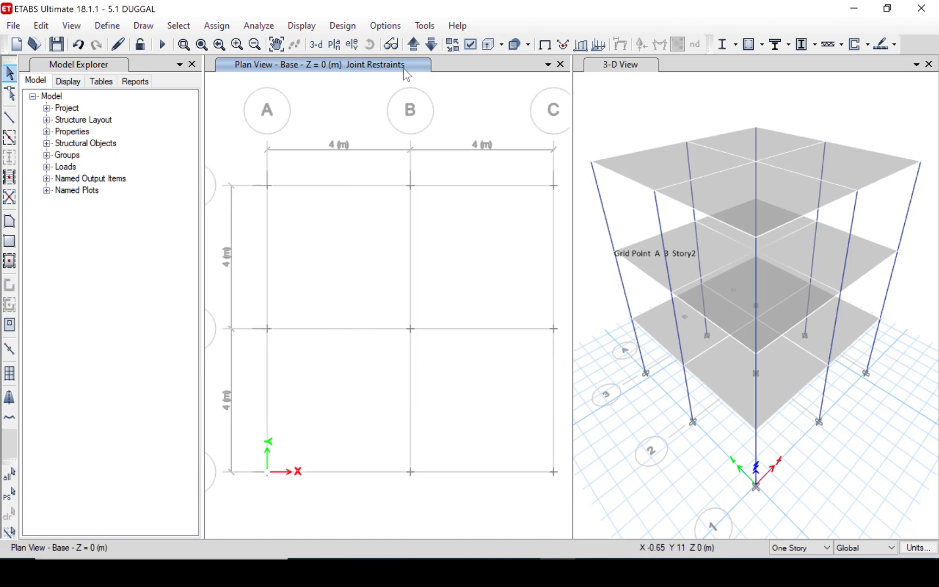
# Show the Story1 plan, run the analysis and generate the project report.
pyautogui.click(414, 44)
pyautogui.click(164, 48)
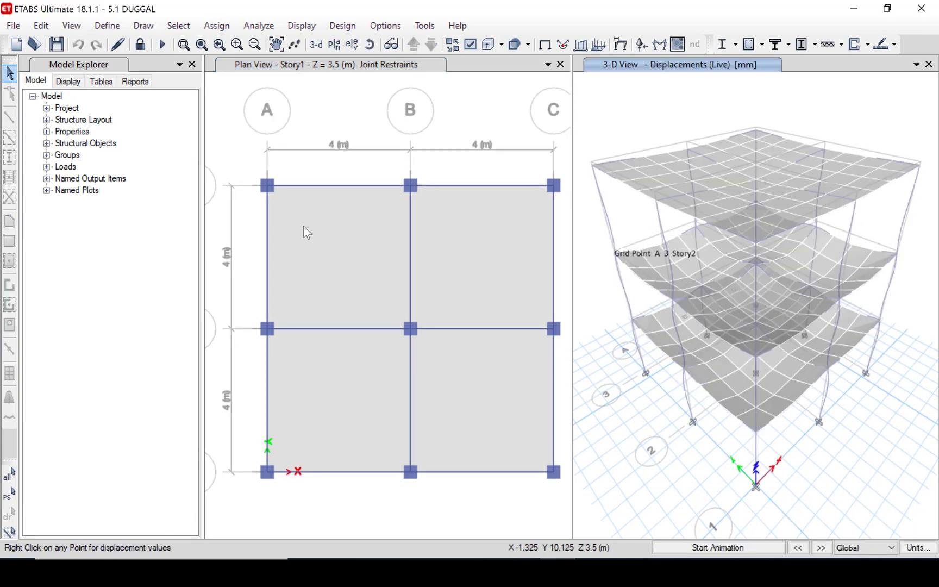
pyautogui.click(13, 25)
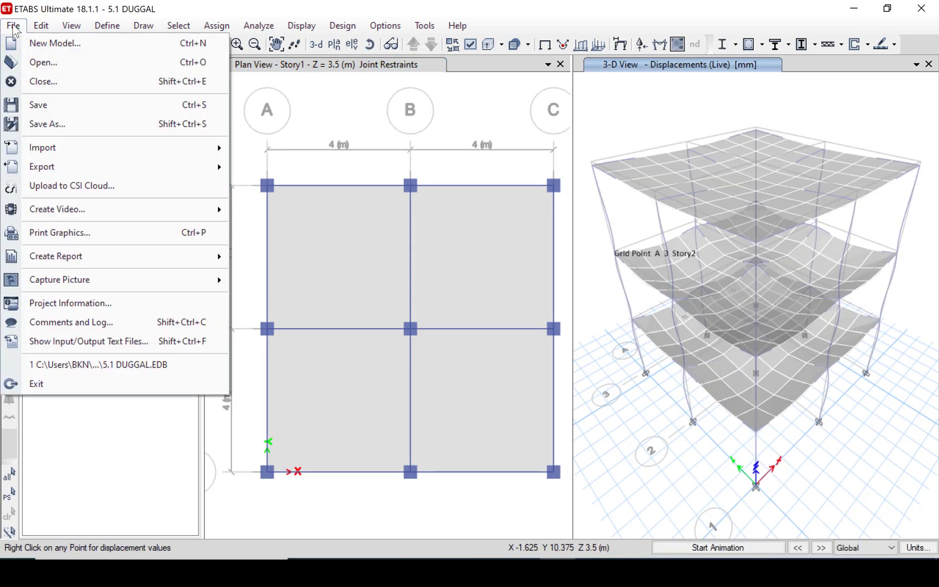
pyautogui.moveTo(168, 264)
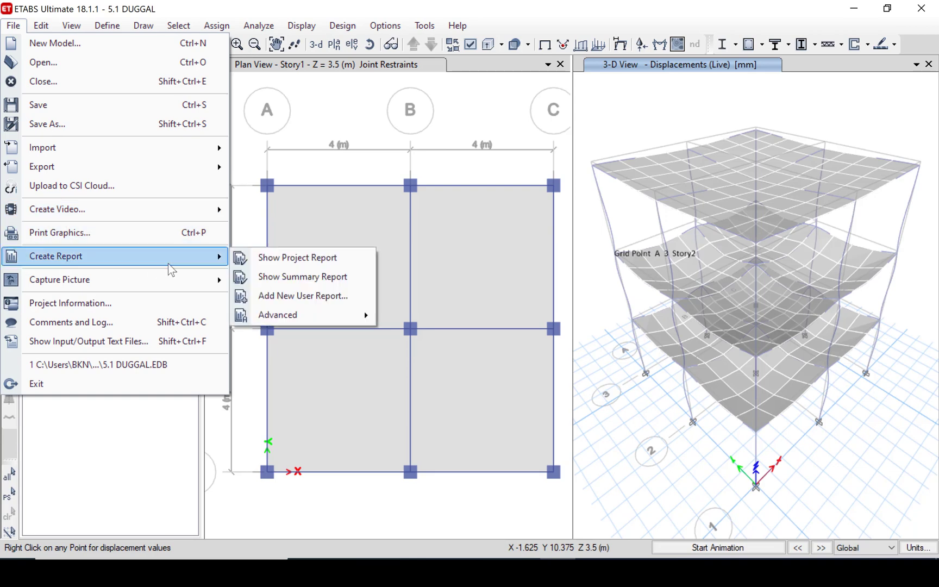
pyautogui.click(277, 269)
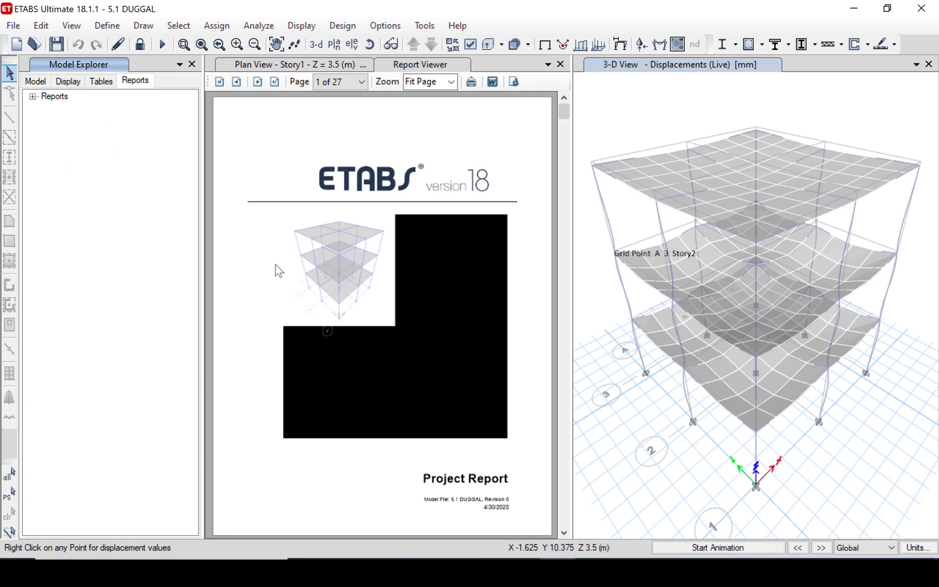
# Show the IS 1893:2016 Auto Seismic Load Calculation section under Loads, Auto Seismic Loading in the project report.
pyautogui.click(33, 97)
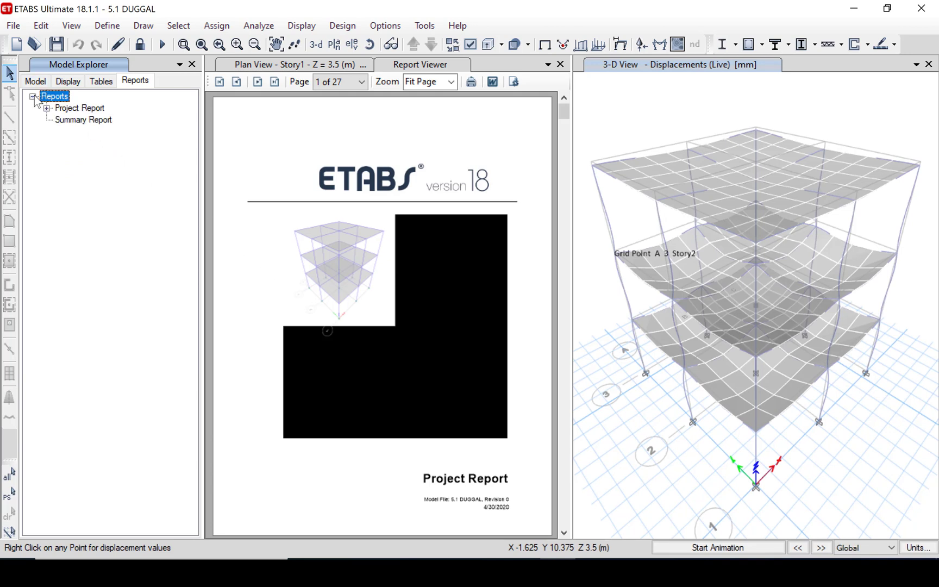
pyautogui.click(46, 108)
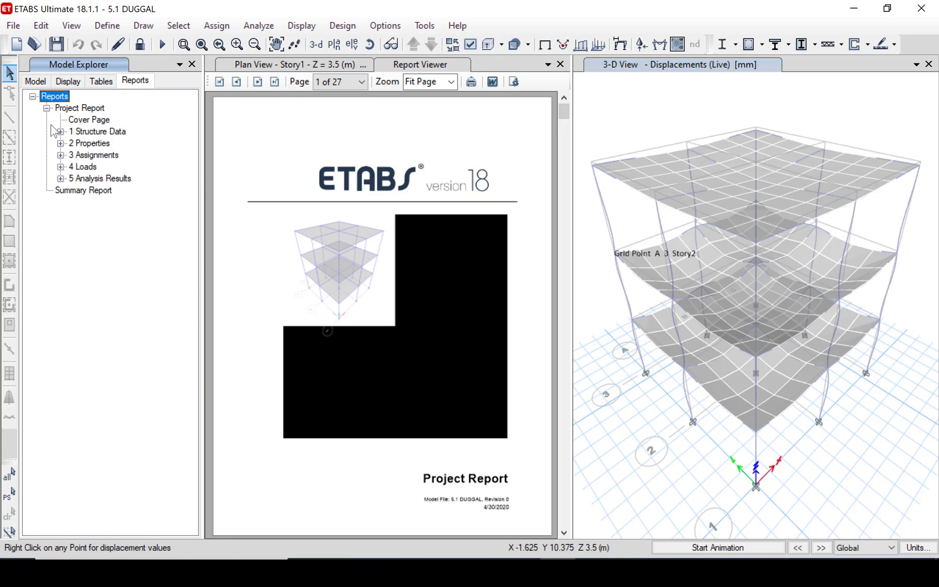
pyautogui.click(61, 167)
pyautogui.click(74, 190)
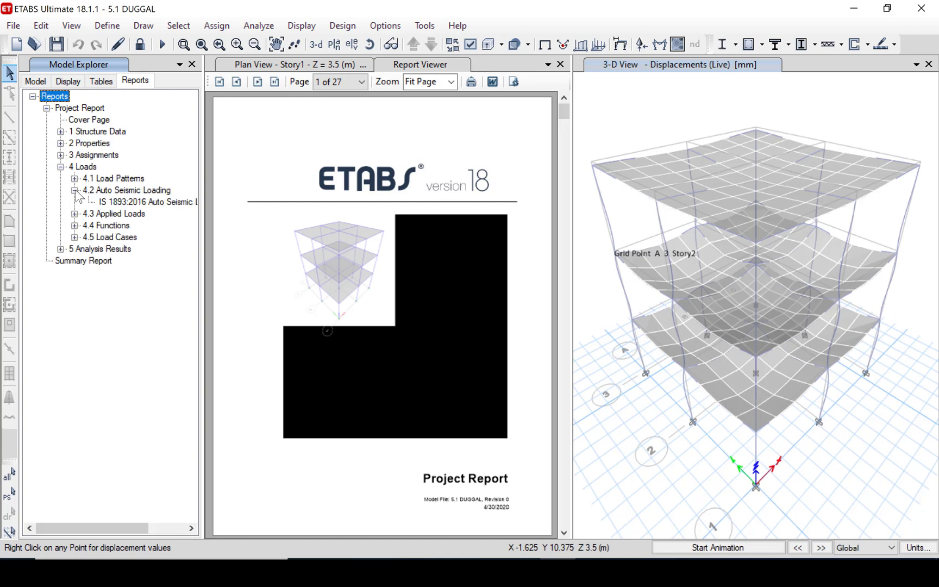
pyautogui.click(126, 202)
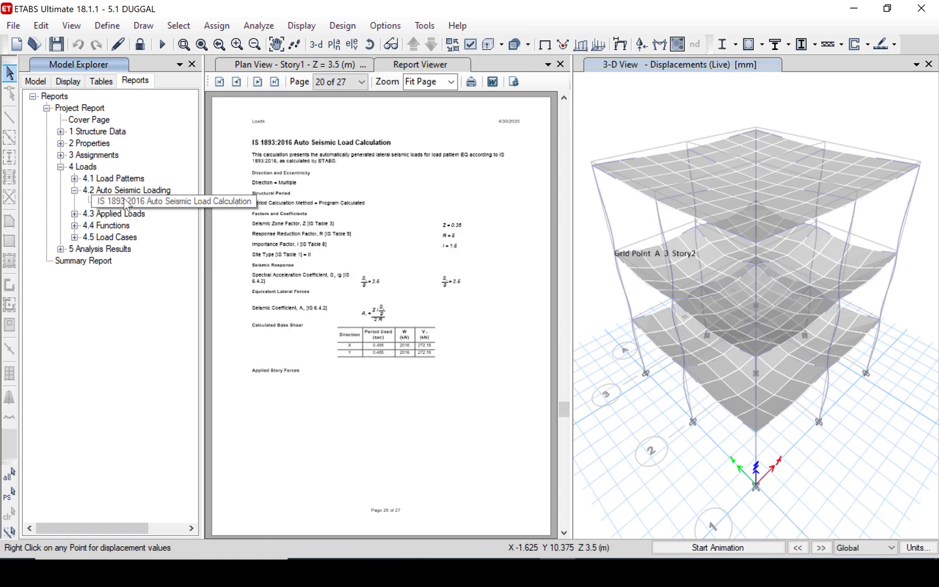
pyautogui.click(126, 202)
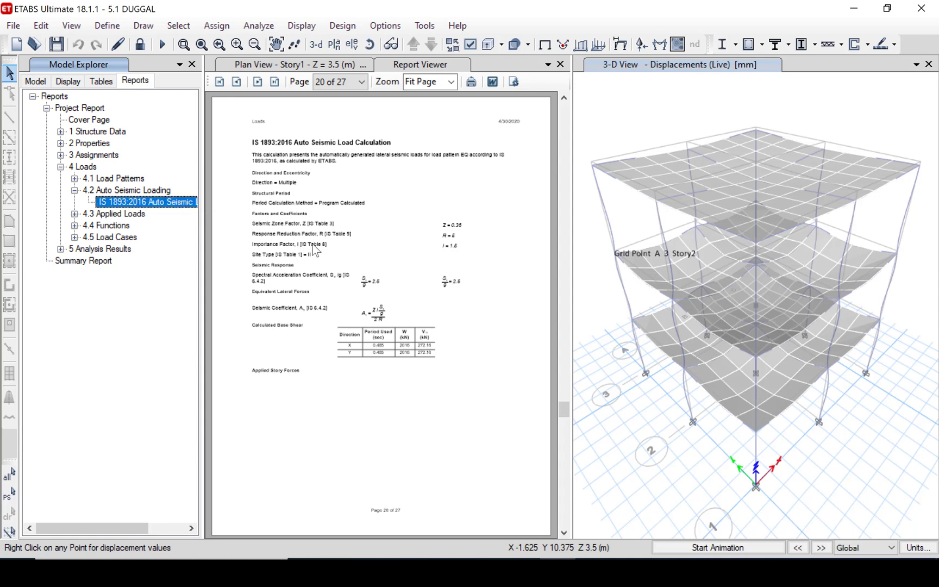
# Enlarge the report page and examine the applied story forces chart and table for the seismic load.
pyautogui.click(451, 82)
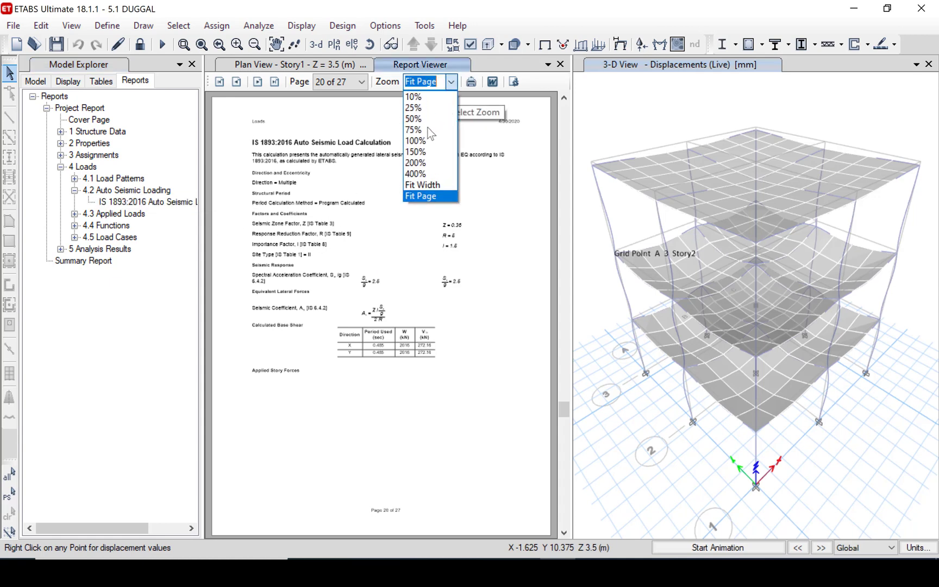
pyautogui.click(422, 141)
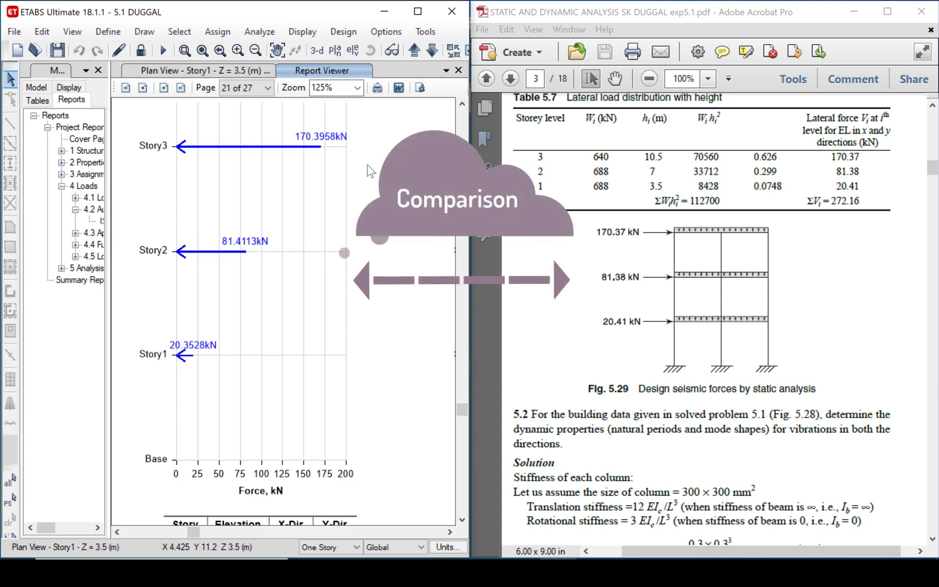
pyautogui.scroll(-5, 338, 264)
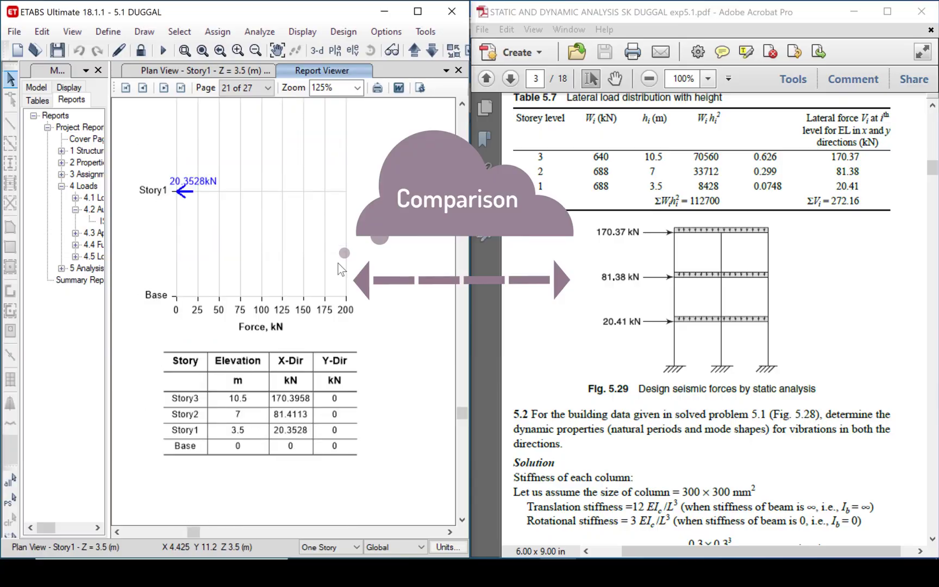